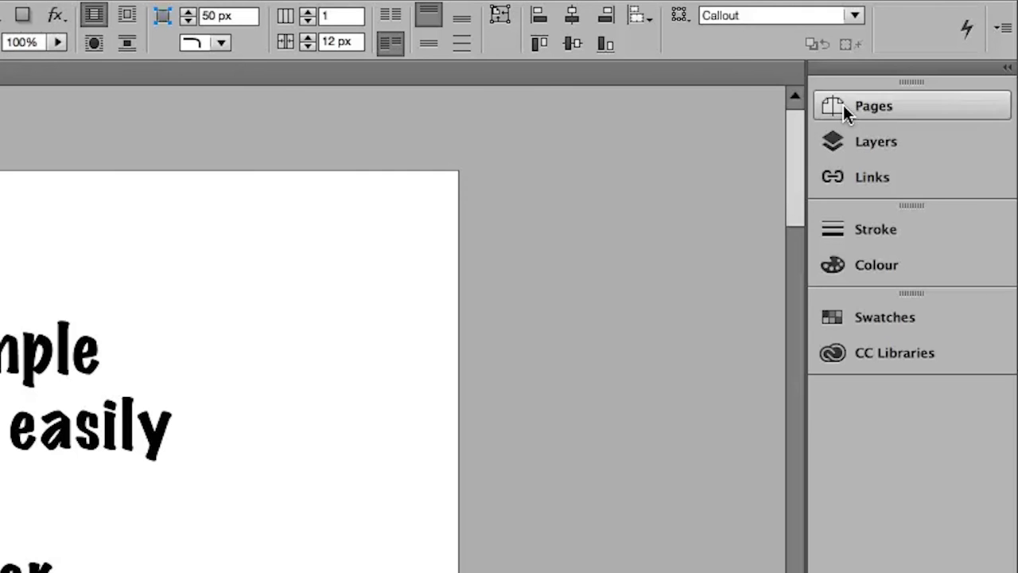
Page through the examples in the Pages panel, from page 2 Counting to page 8 callouts.
click(929, 88)
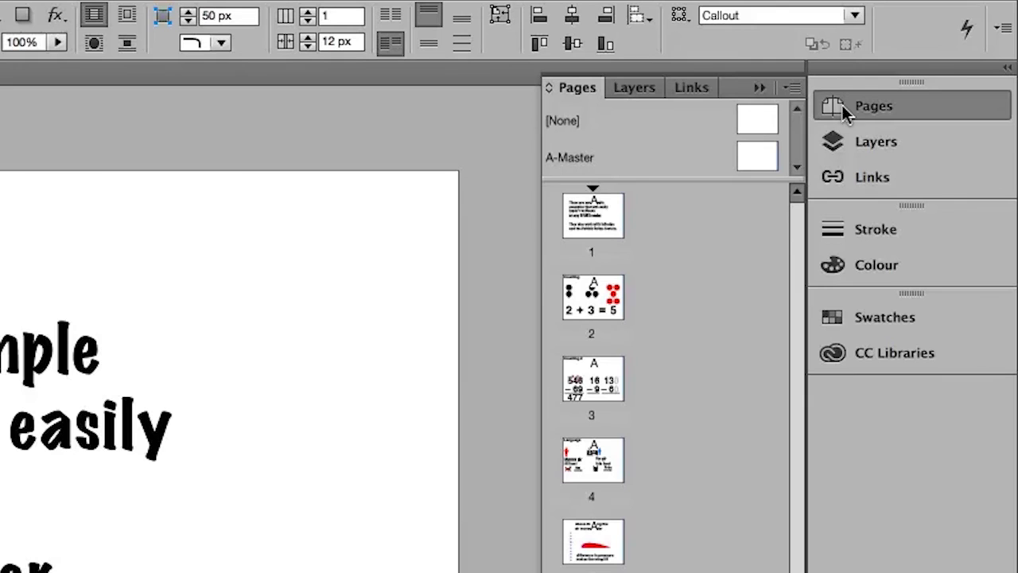
double_click(586, 311)
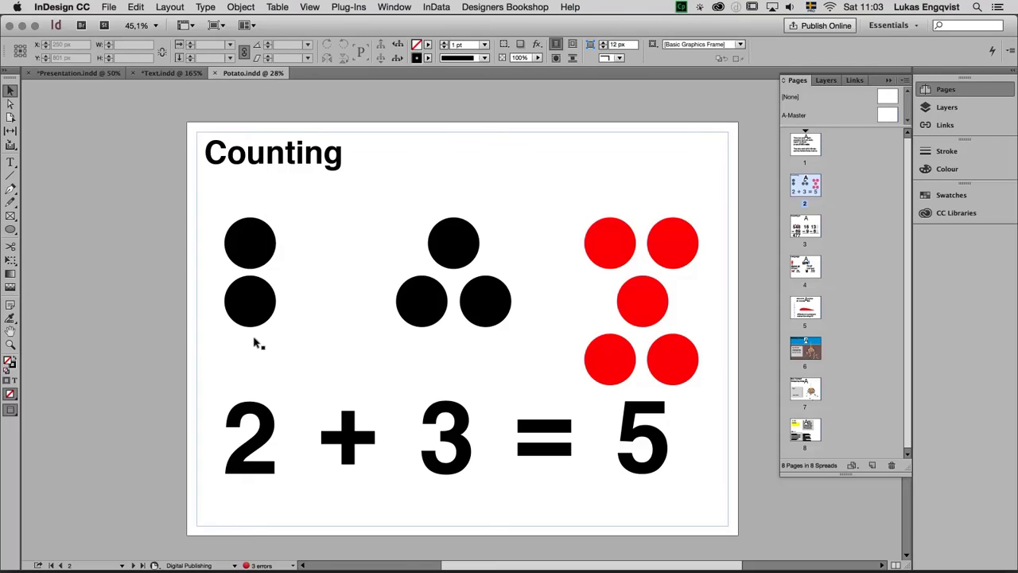
double_click(811, 228)
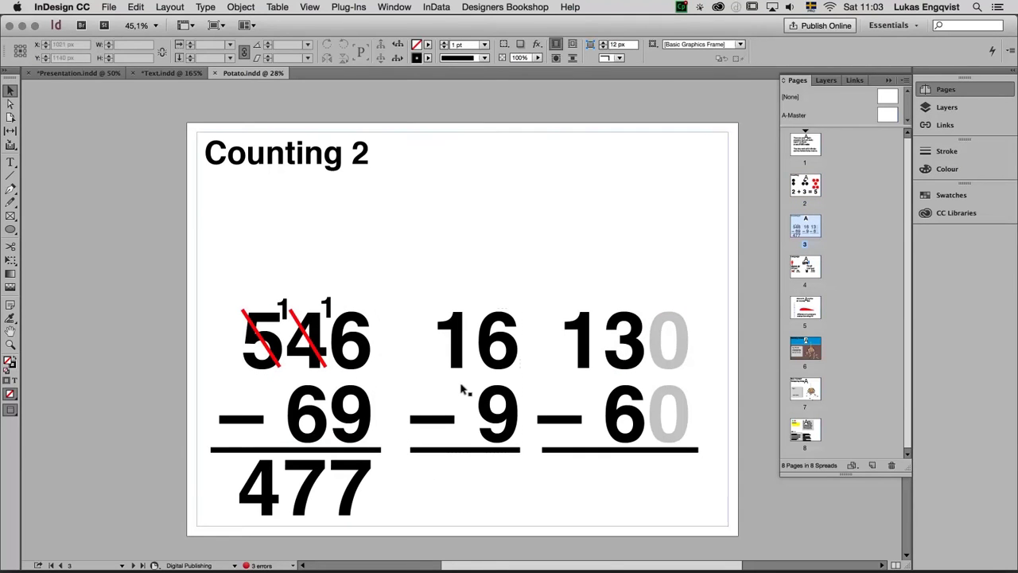
double_click(811, 268)
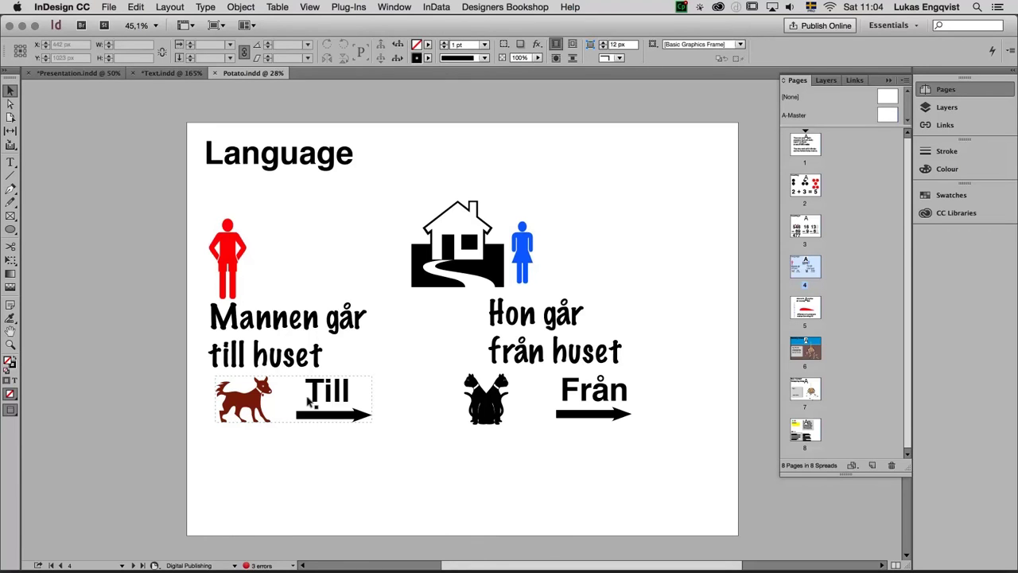
double_click(815, 313)
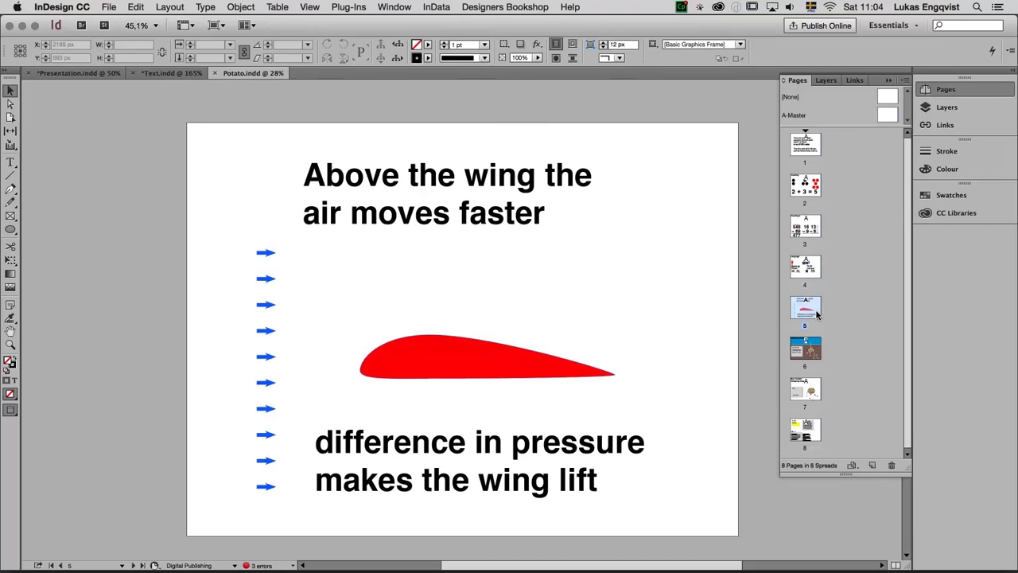
double_click(815, 350)
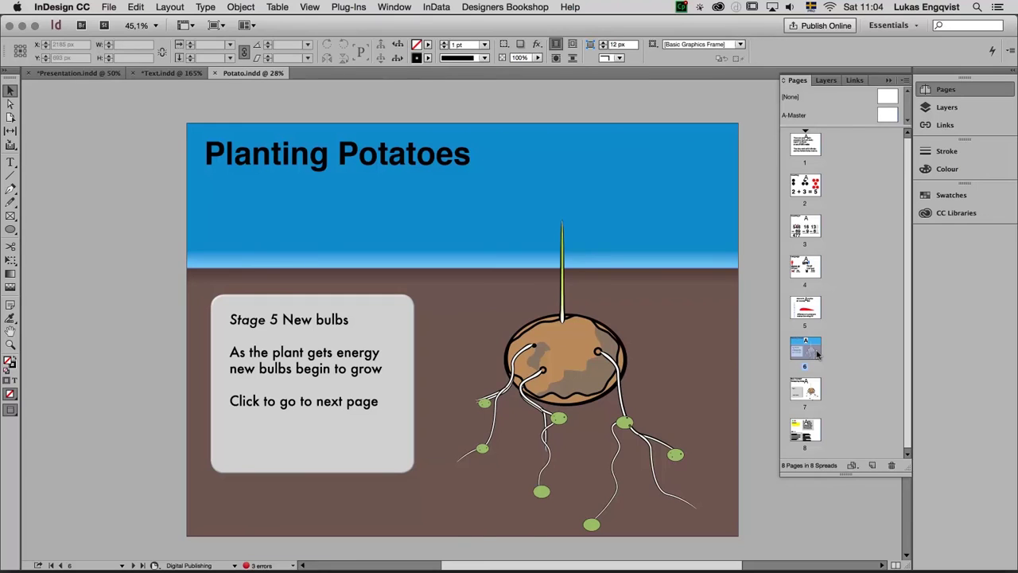
double_click(813, 390)
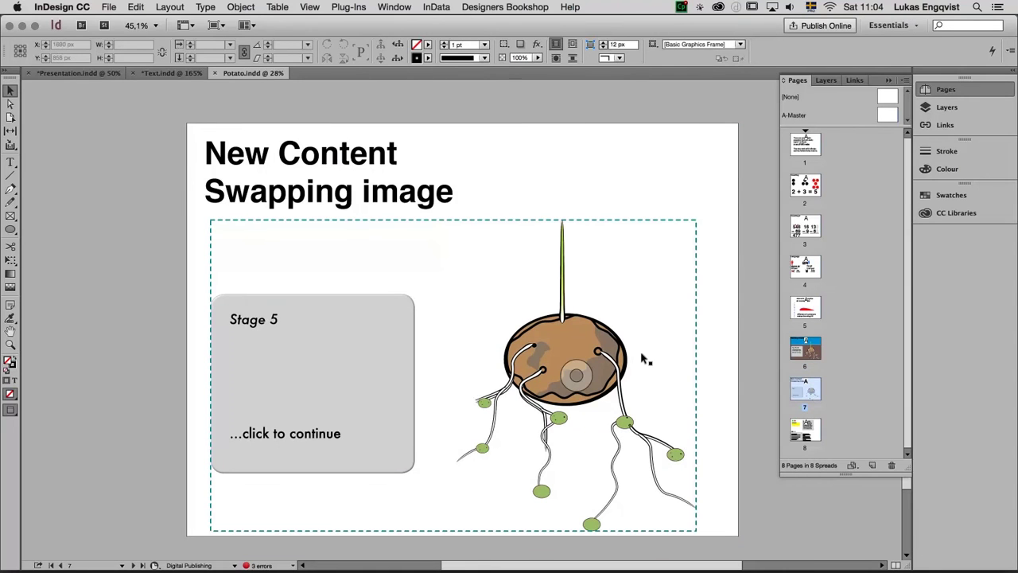
key(shift+Page_Down)
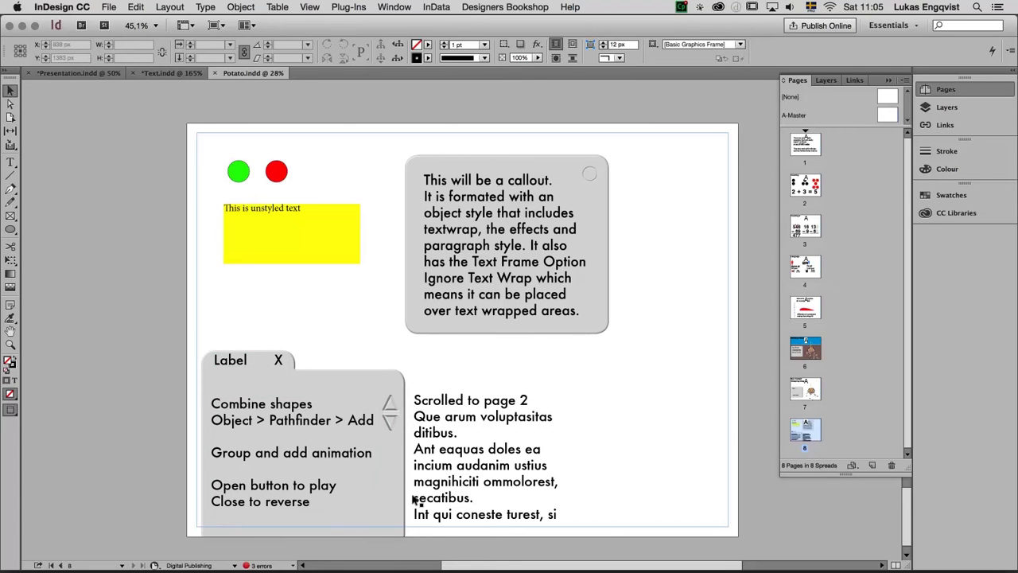
Switch the workspace to Digital Publishing.
double_click(806, 185)
click(888, 25)
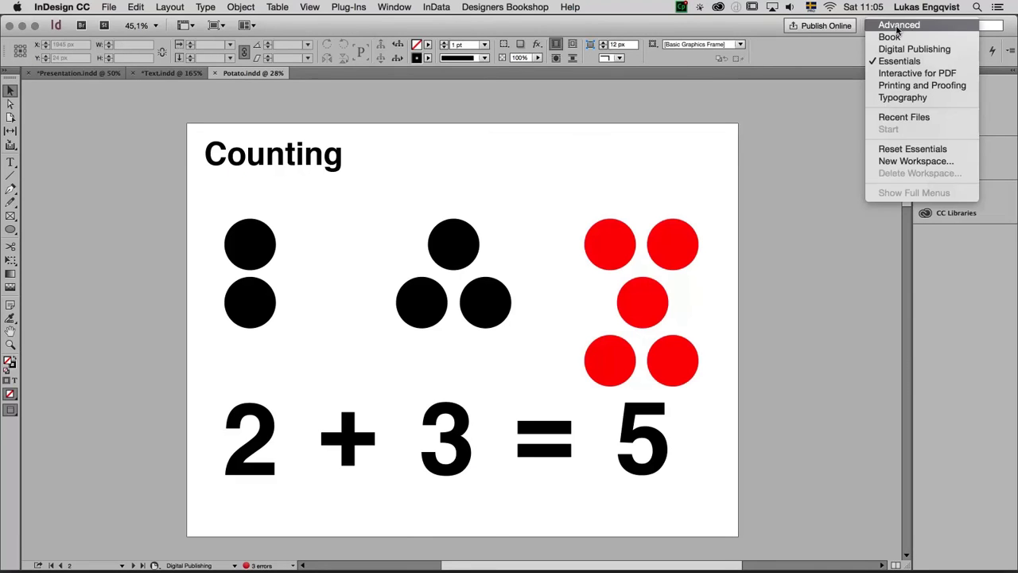
click(874, 75)
click(889, 25)
click(883, 48)
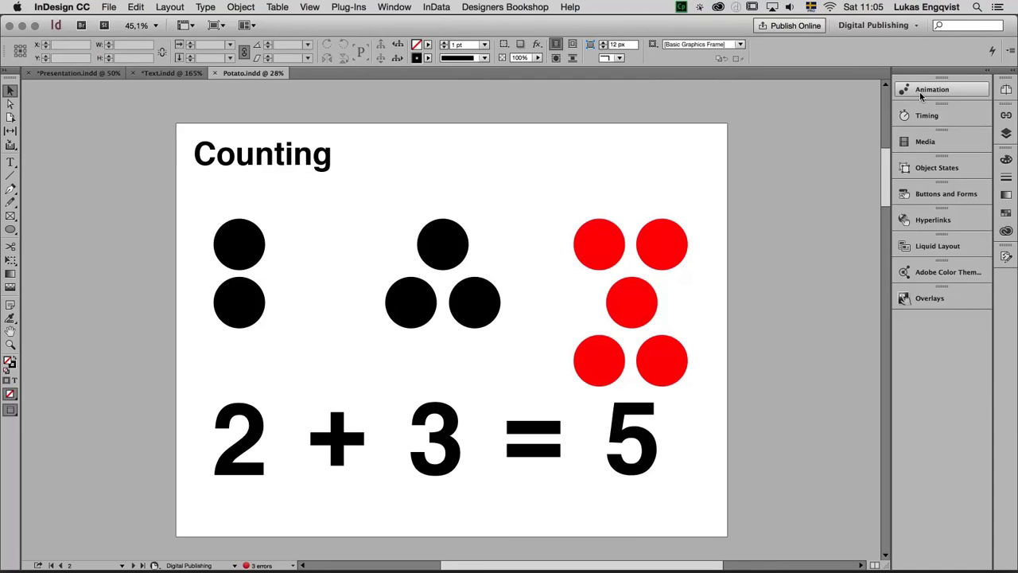
Float the Timing panel beside the page, lengthened to list the On Page Load items.
click(927, 116)
drag(786, 111, 764, 274)
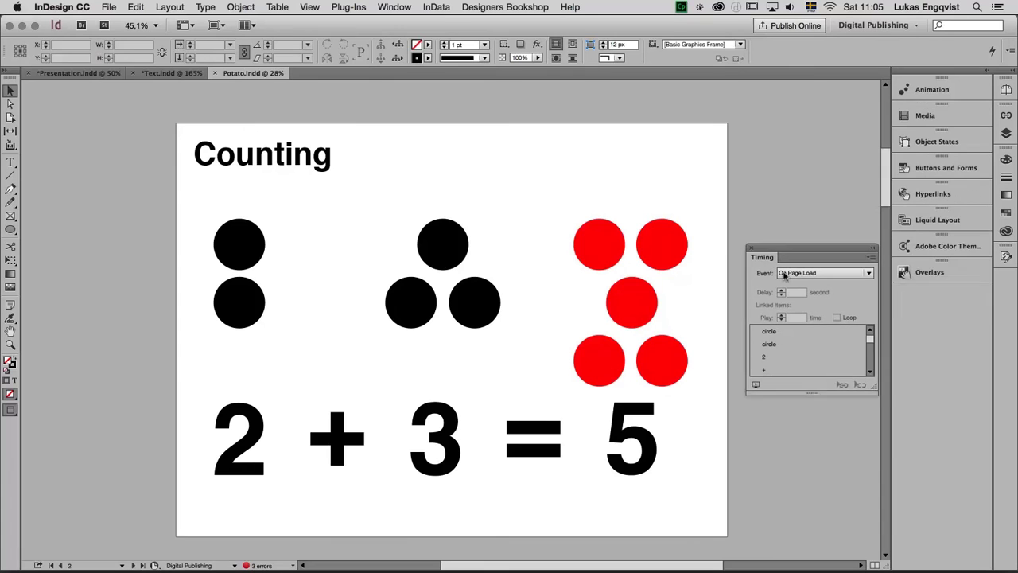
drag(820, 380, 820, 541)
drag(810, 248, 108, 113)
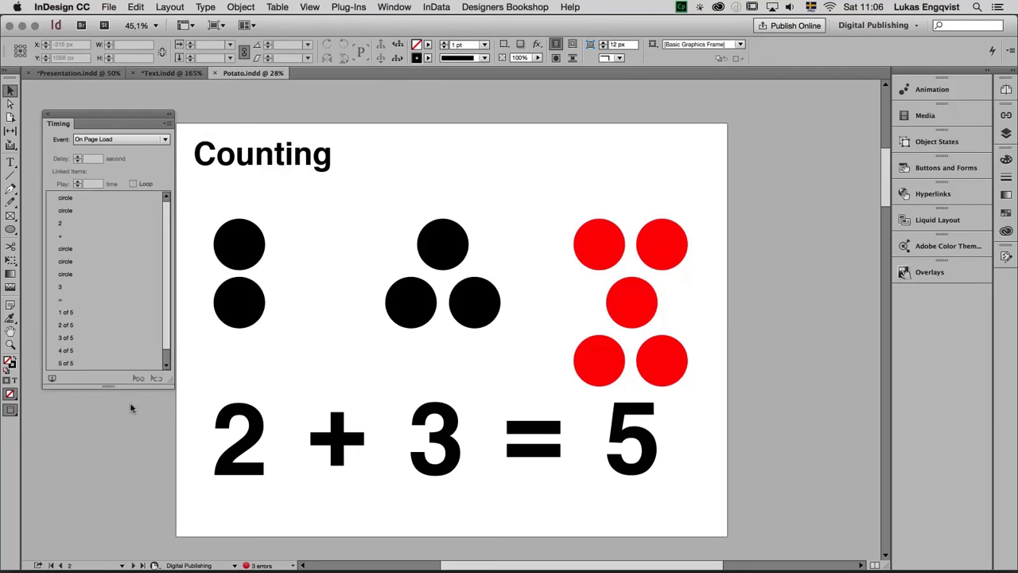
Float the Layers panel, expand the Animation layer and identify the top black circles.
click(1006, 133)
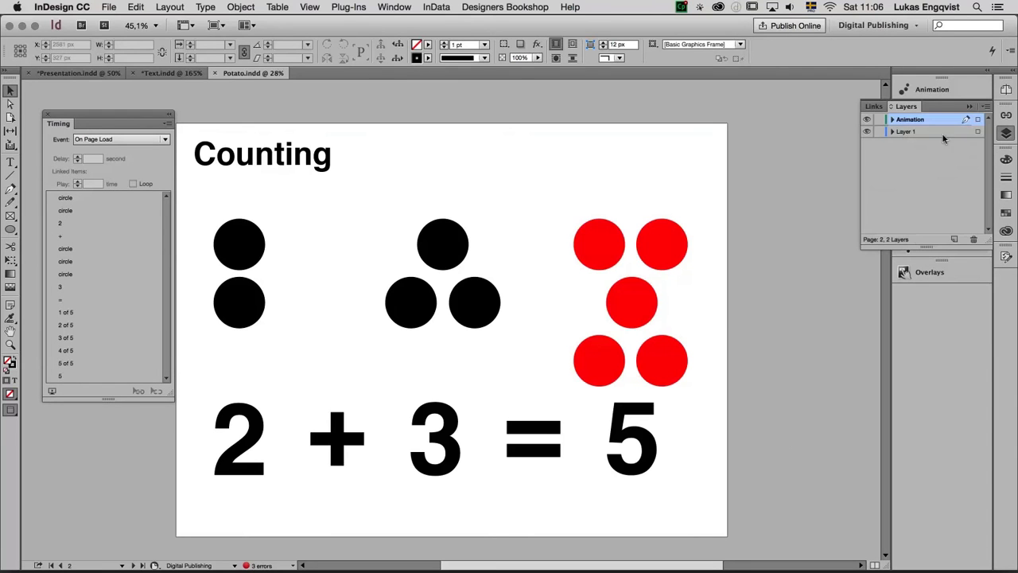
drag(901, 111, 750, 125)
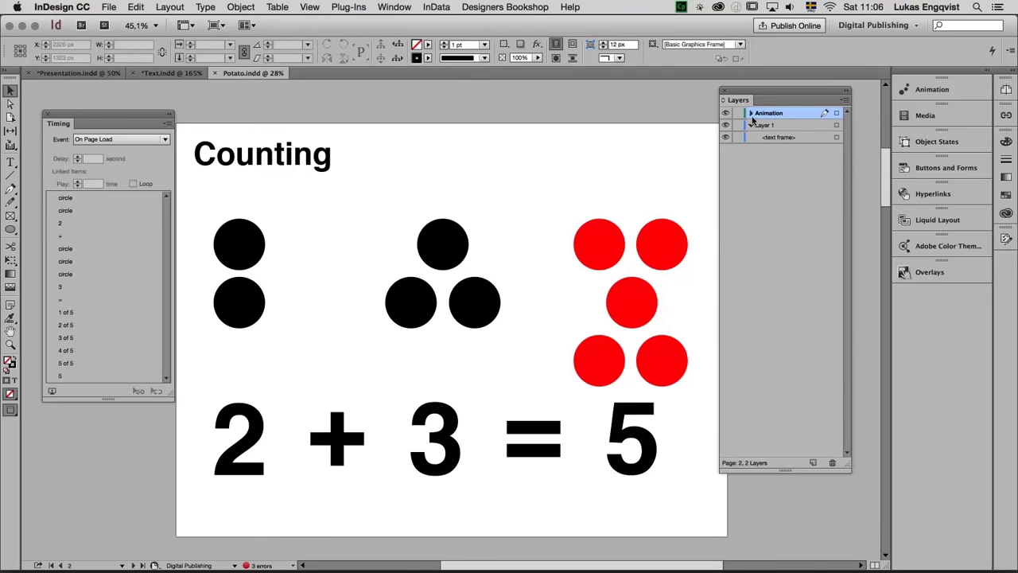
click(750, 114)
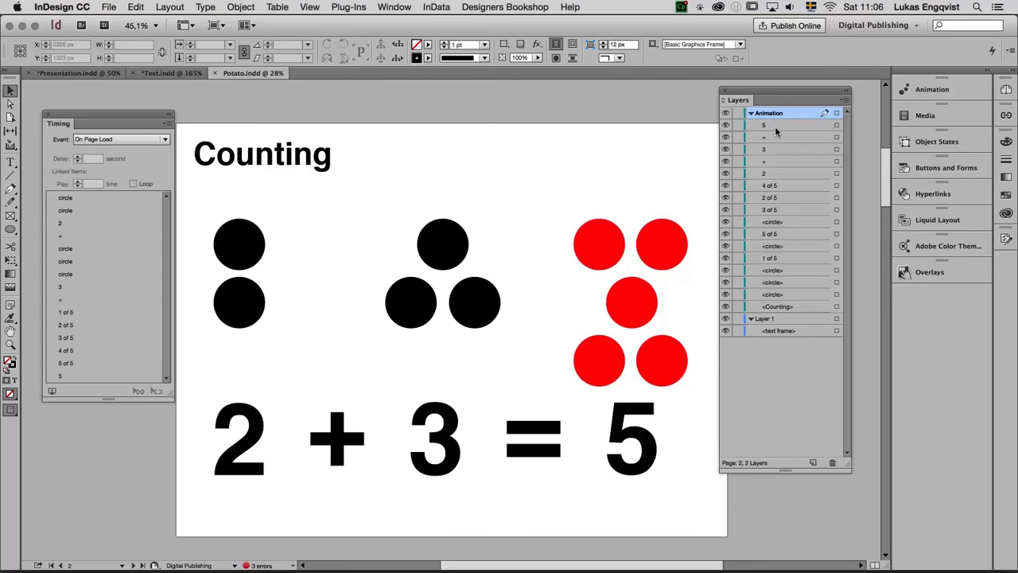
click(725, 295)
click(725, 295)
click(725, 294)
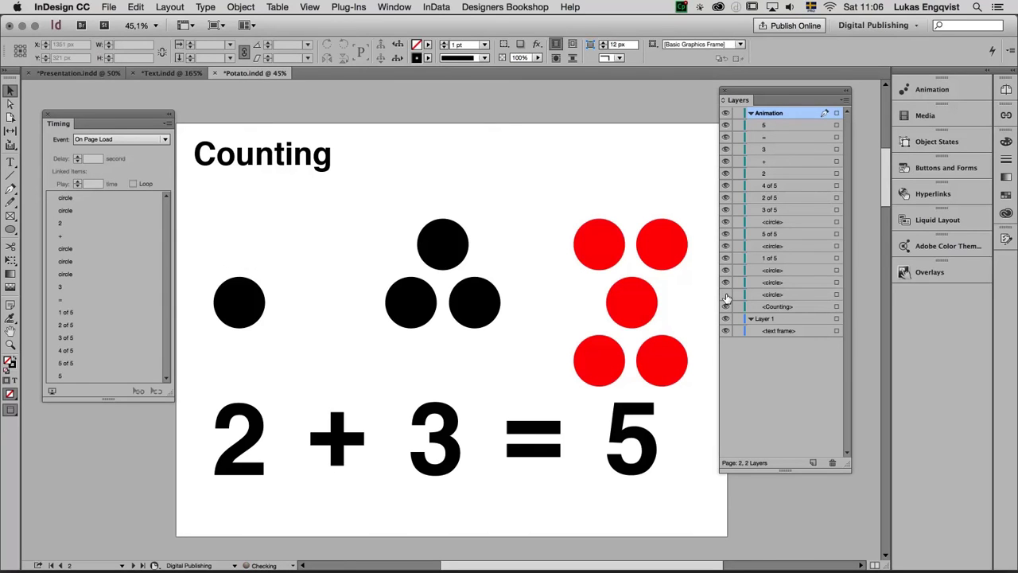
click(725, 294)
click(725, 283)
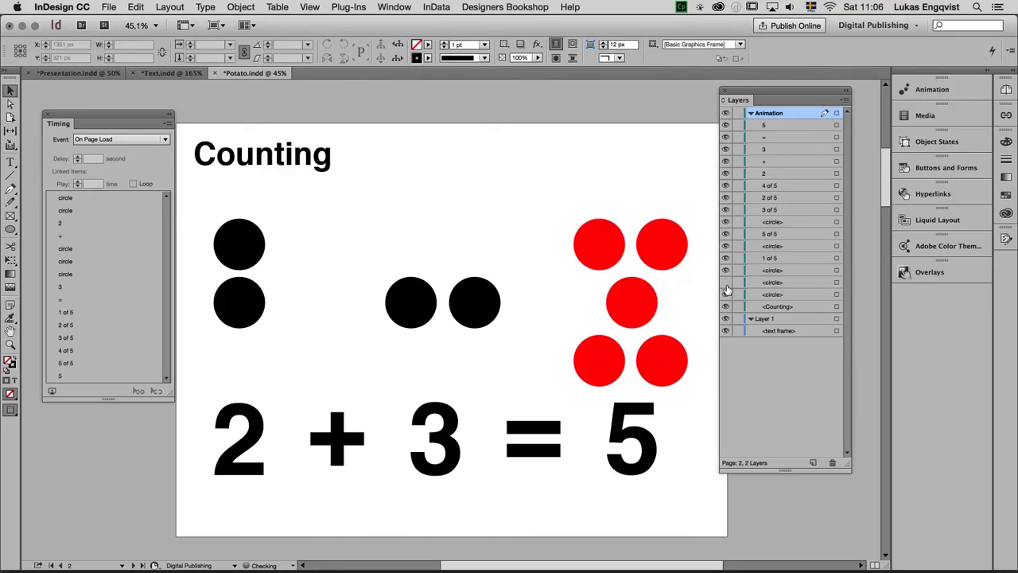
click(725, 283)
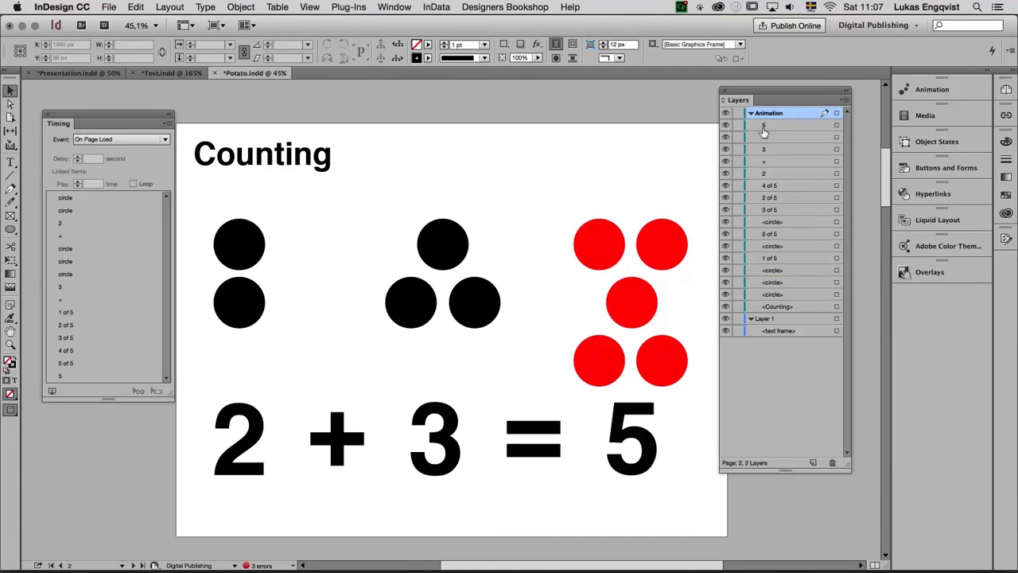
Toggle visibility of the 2, +, 3, = and 5 items to identify each one.
click(726, 174)
click(725, 173)
click(726, 161)
click(725, 161)
click(726, 150)
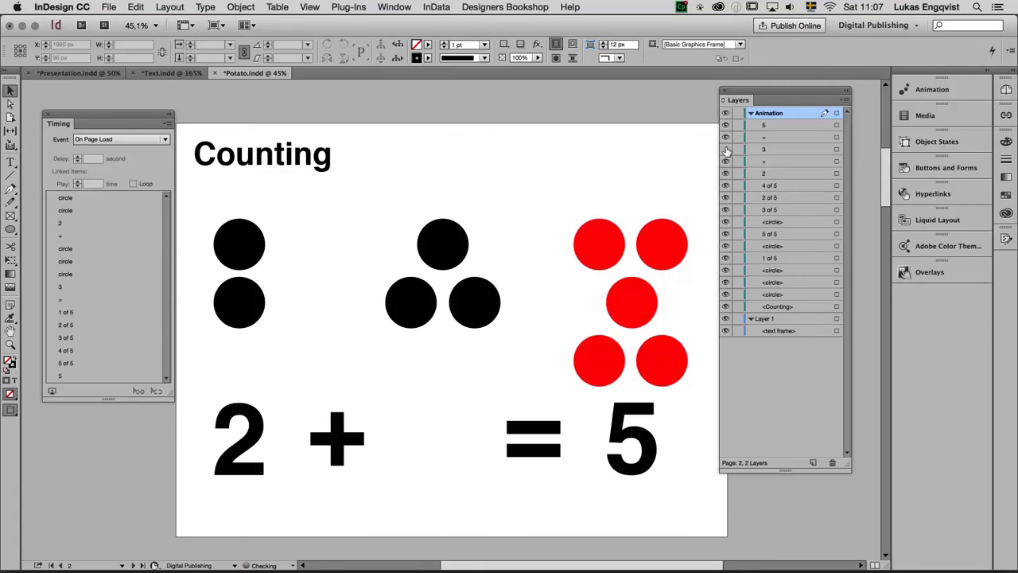
click(726, 149)
click(725, 137)
click(726, 138)
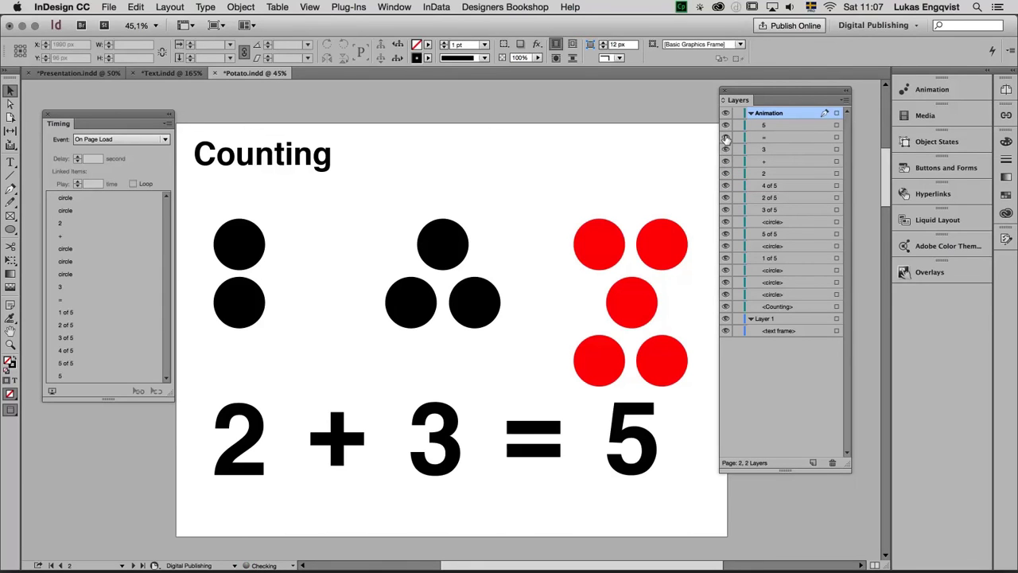
click(725, 126)
click(725, 125)
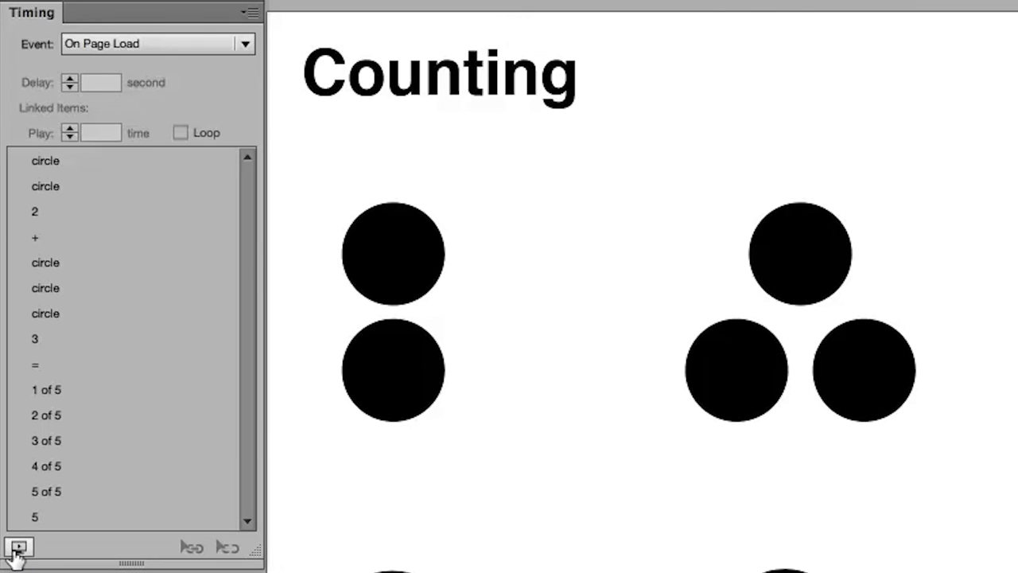
click(17, 548)
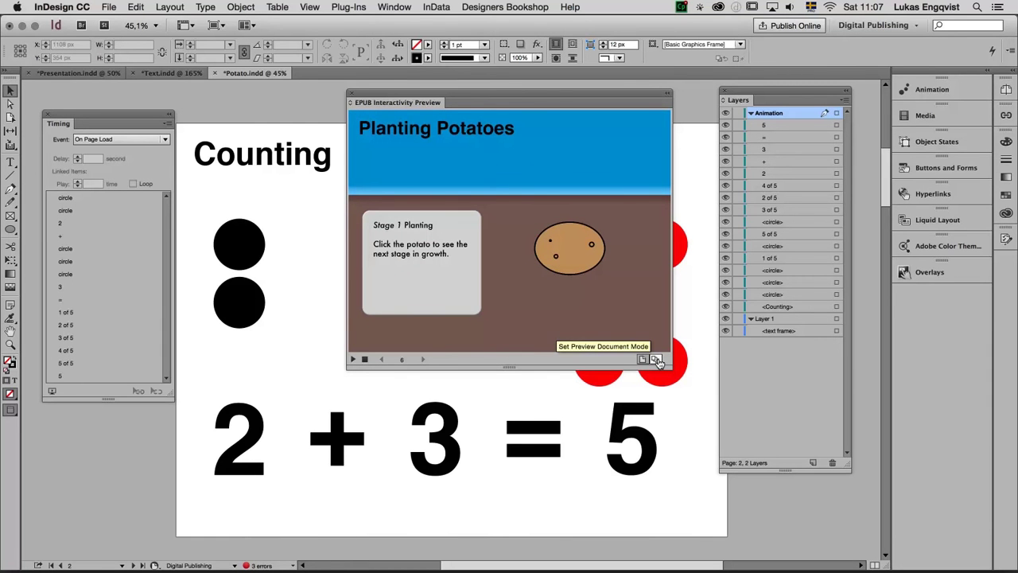
click(352, 361)
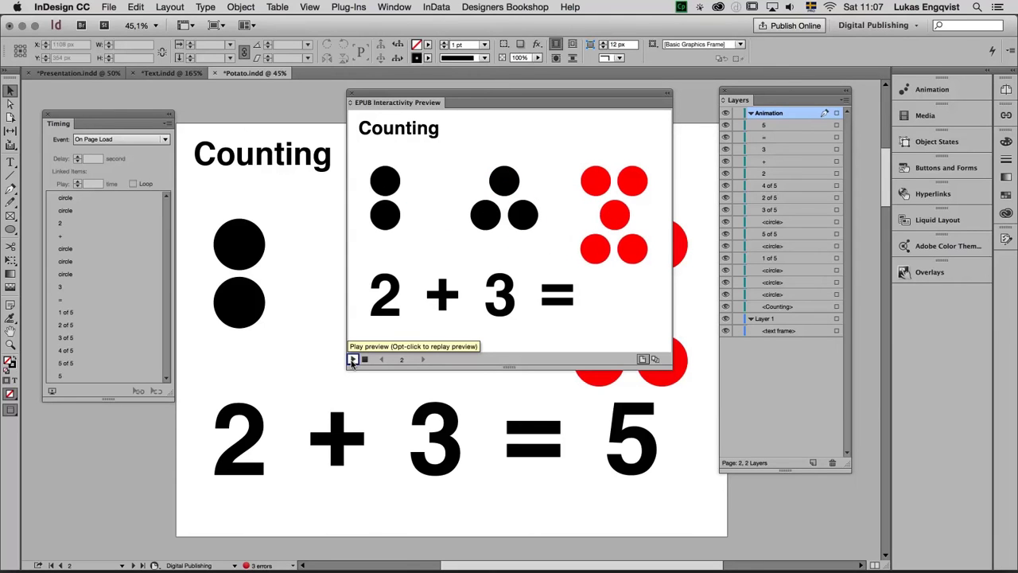
Close the EPUB preview, select the top-left black circle and float its Animation panel.
click(329, 211)
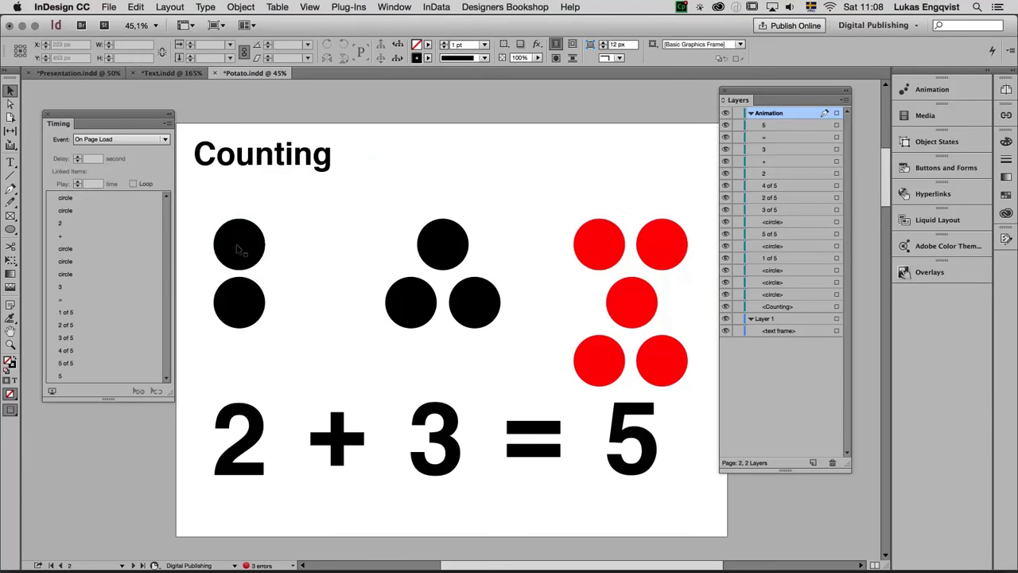
click(237, 250)
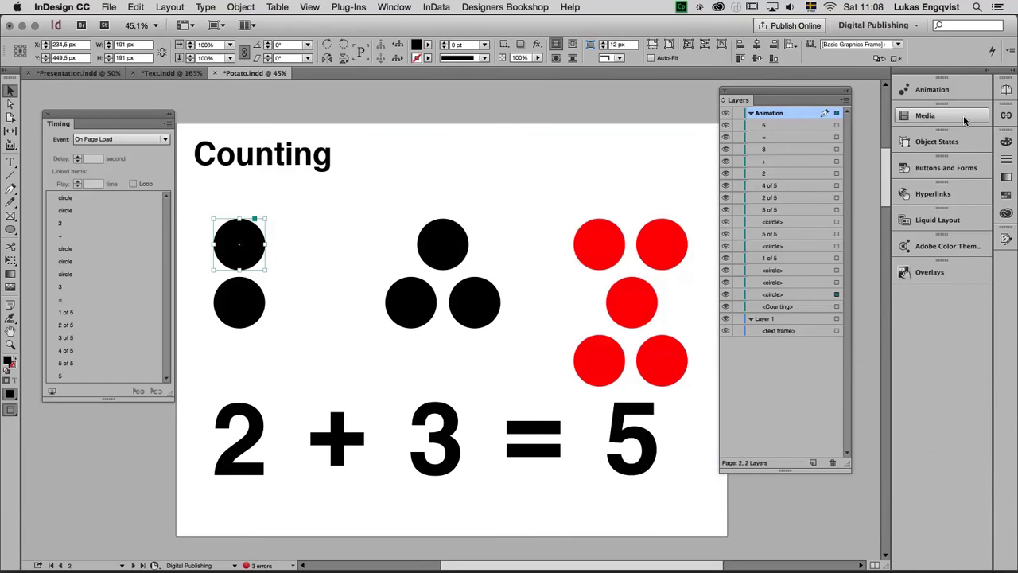
click(939, 90)
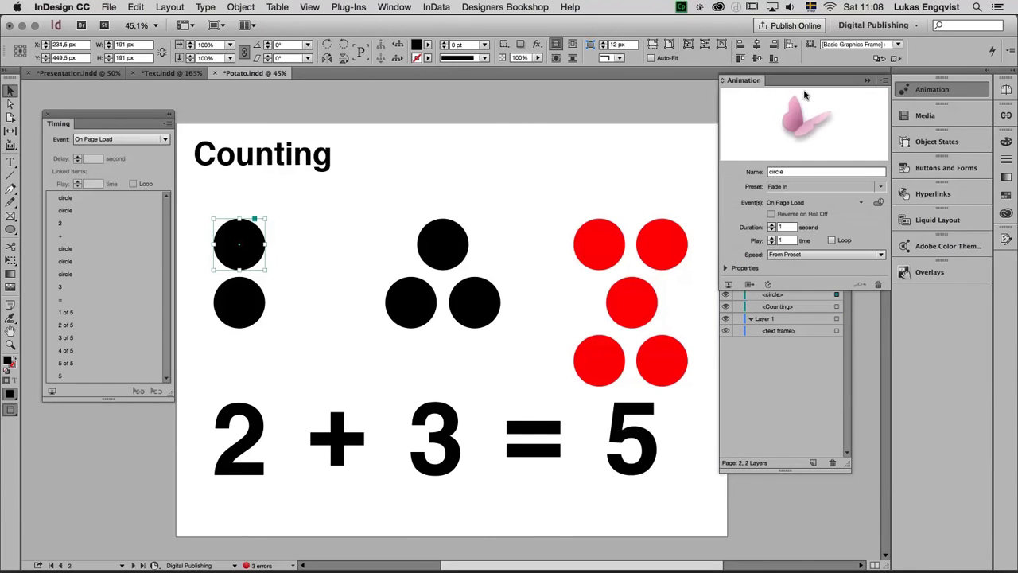
drag(828, 83, 618, 101)
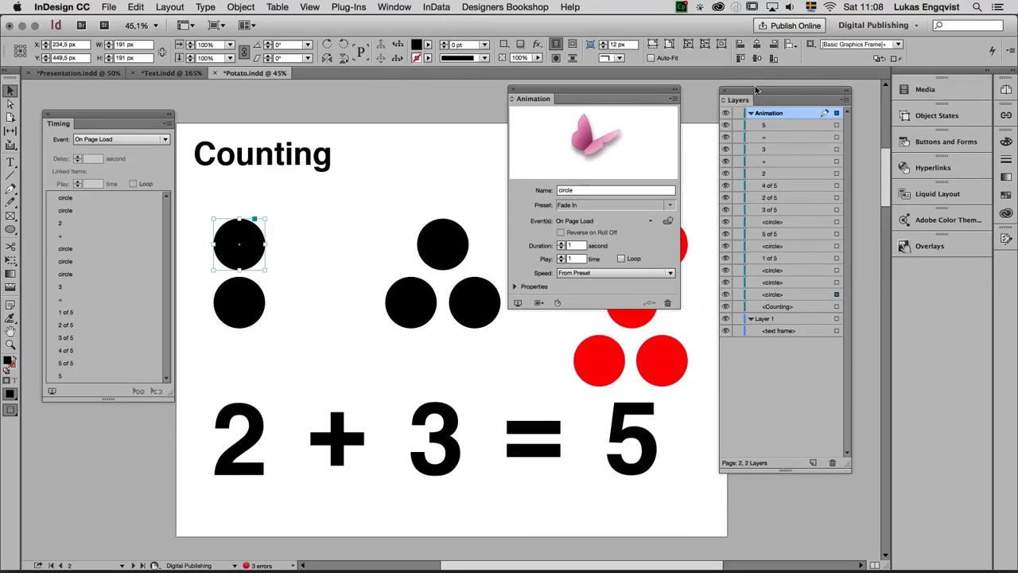
Move the panels off the 3 and red circles, then select the first black circle.
scroll(889, 179, up, 5)
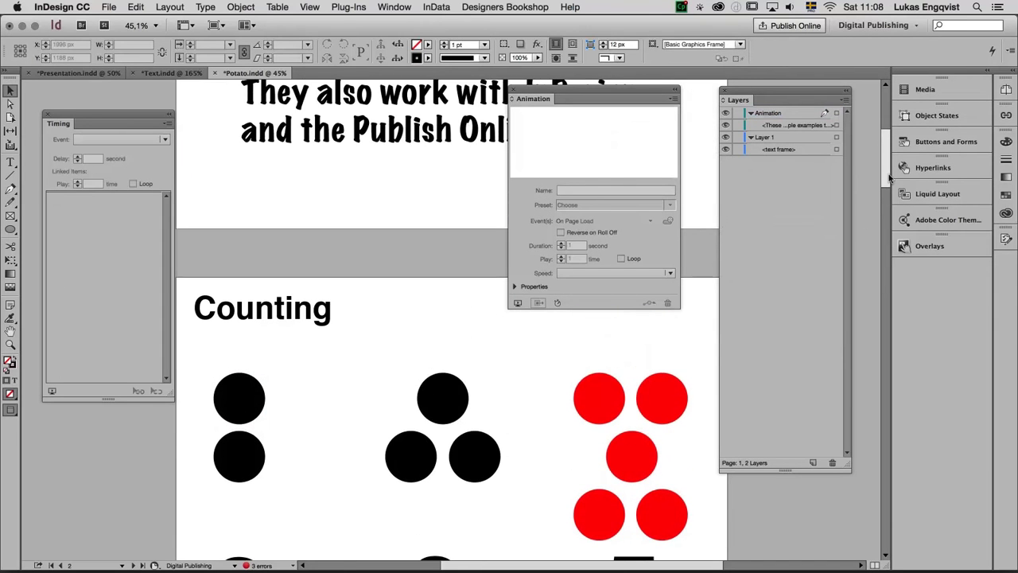
scroll(889, 180, down, 5)
drag(739, 99, 513, 121)
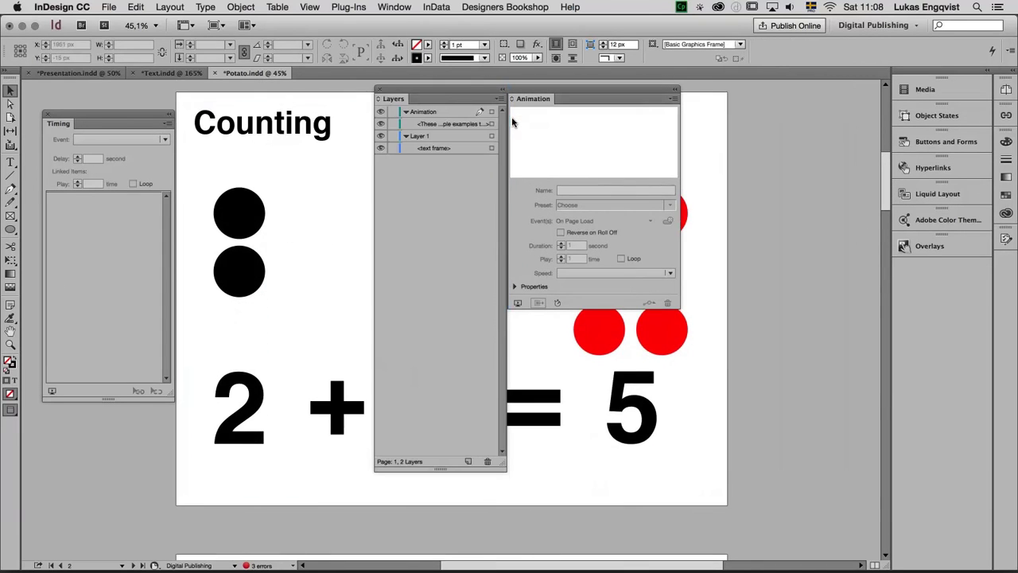
drag(548, 88, 740, 85)
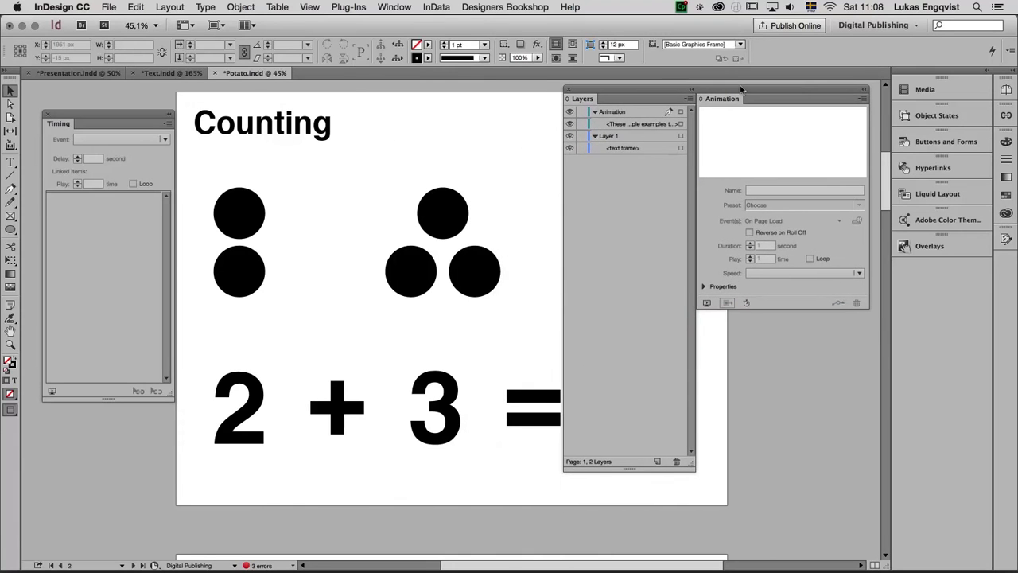
drag(868, 304, 888, 313)
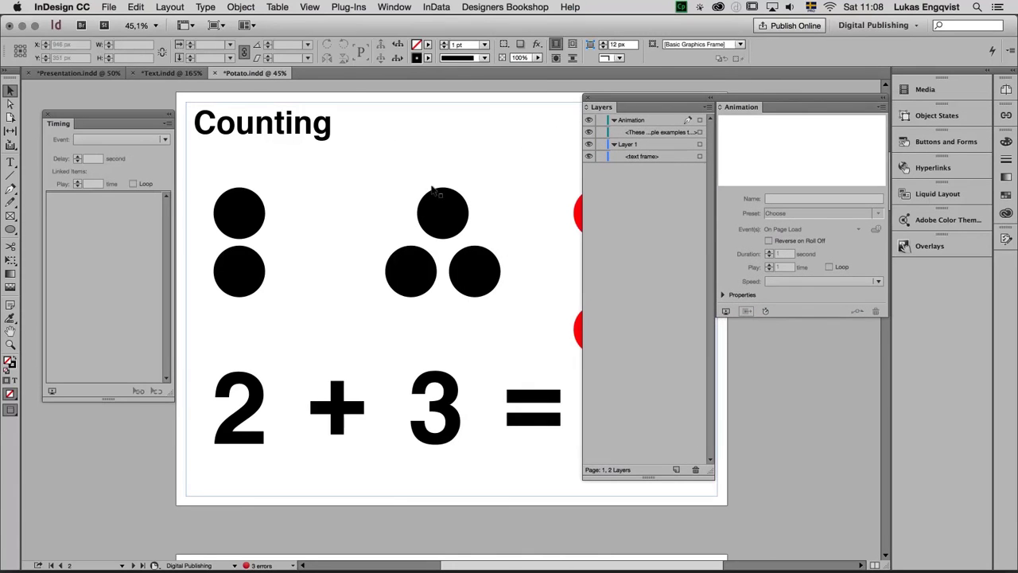
click(233, 206)
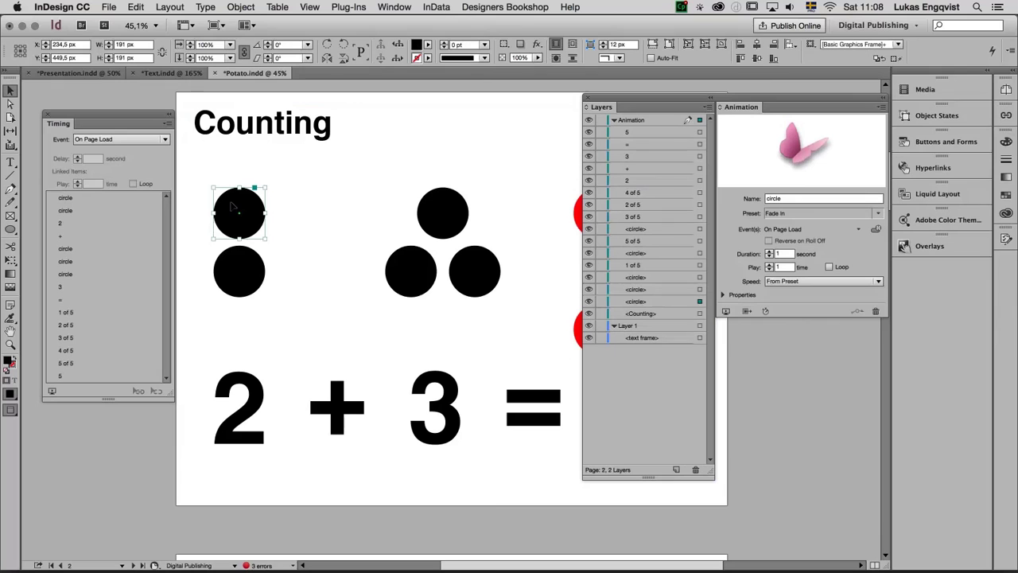
Rename the first circle's animation to '1 of 2'.
click(781, 198)
drag(781, 199, 743, 195)
text(1 of 2)
key(Tab)
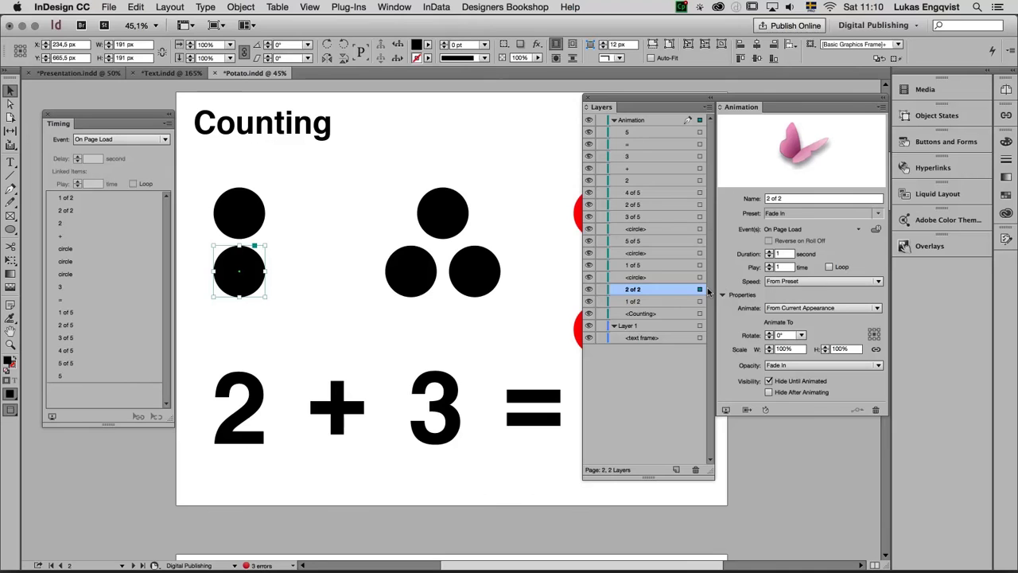
Rename the three-circle group's animations and turn on Show Animation Proxy.
click(445, 204)
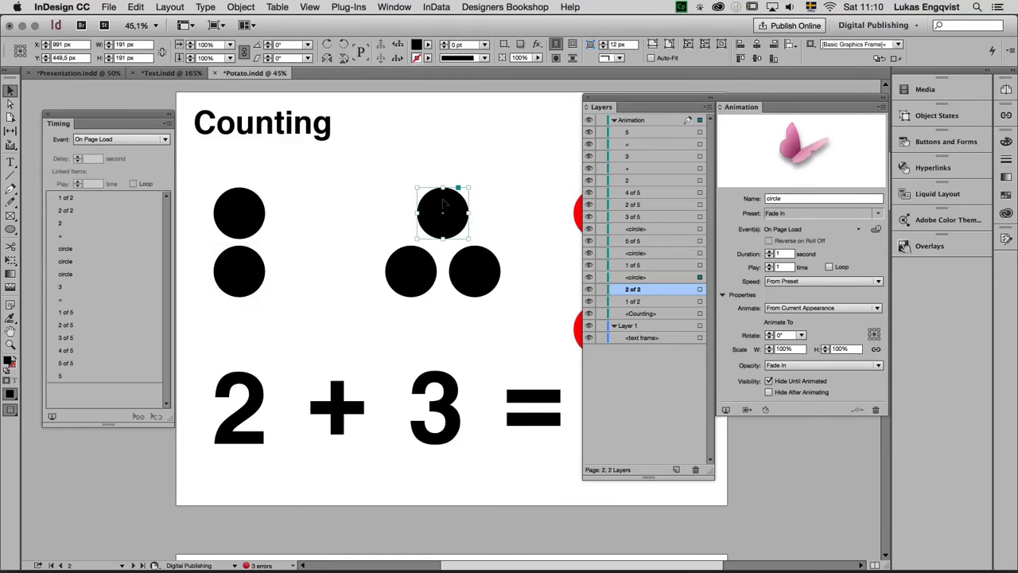
click(413, 265)
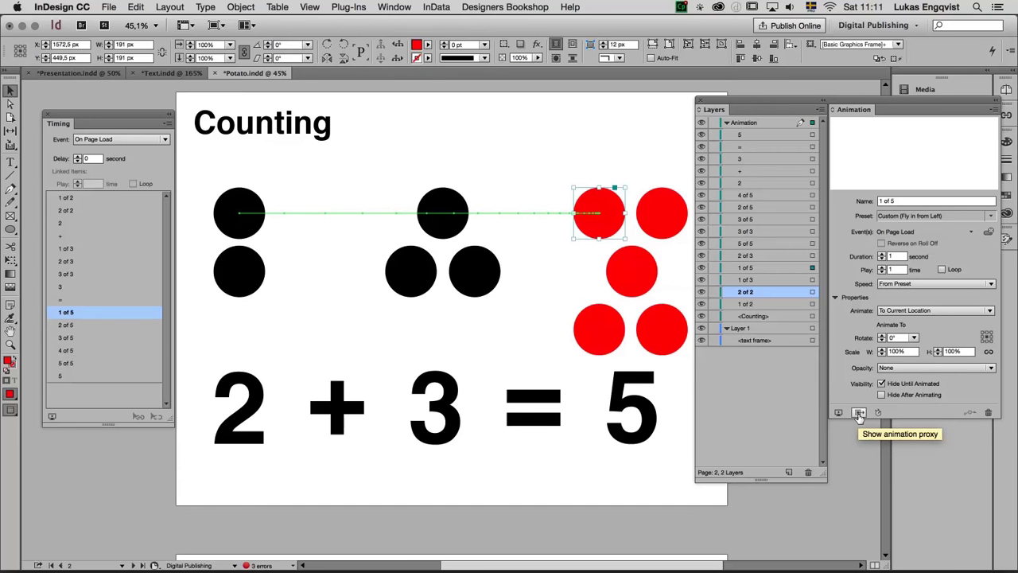
click(735, 491)
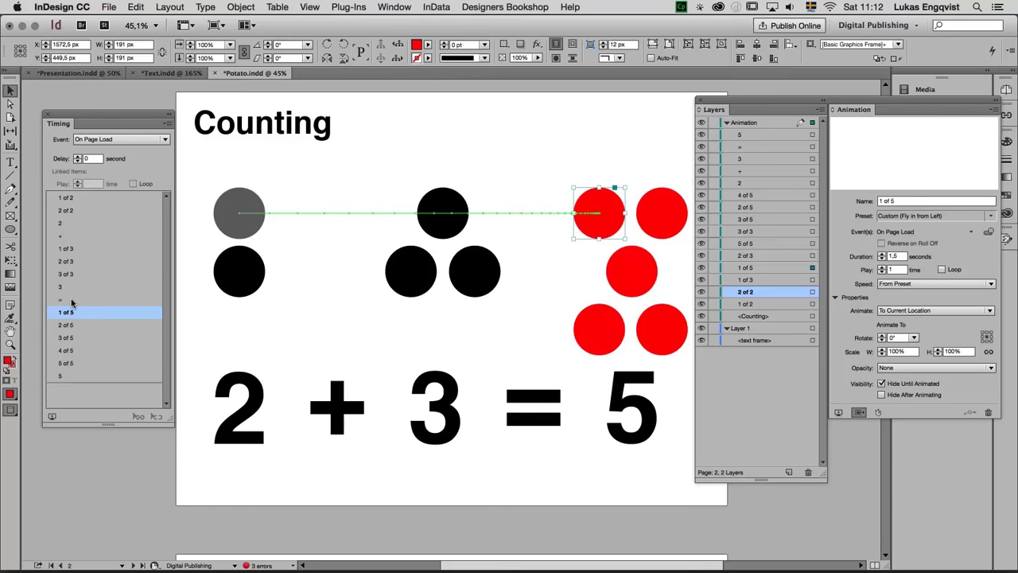
Check in the Timing panel that the 3 follows the = with a 0.5-second delay.
click(56, 381)
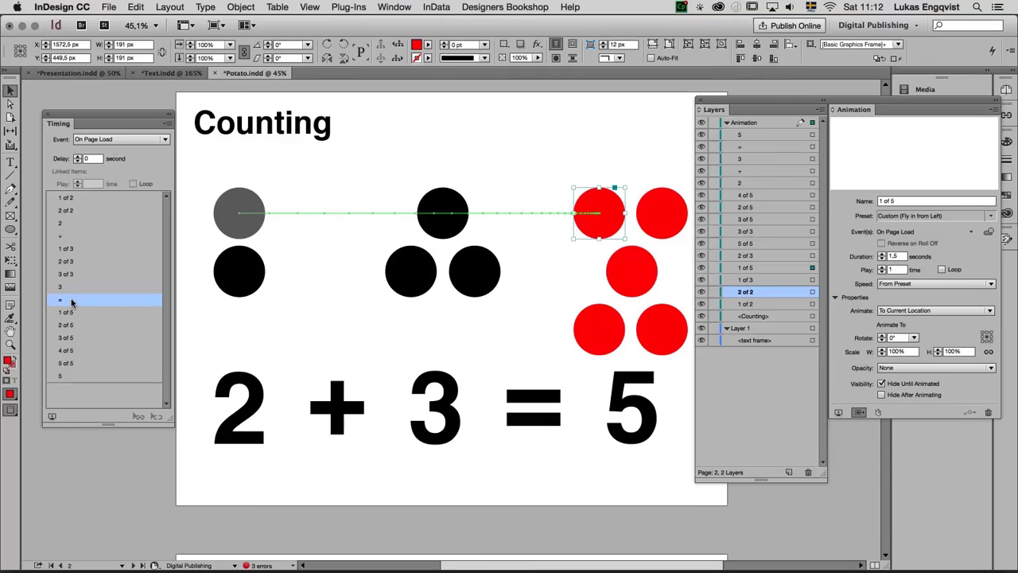
click(68, 287)
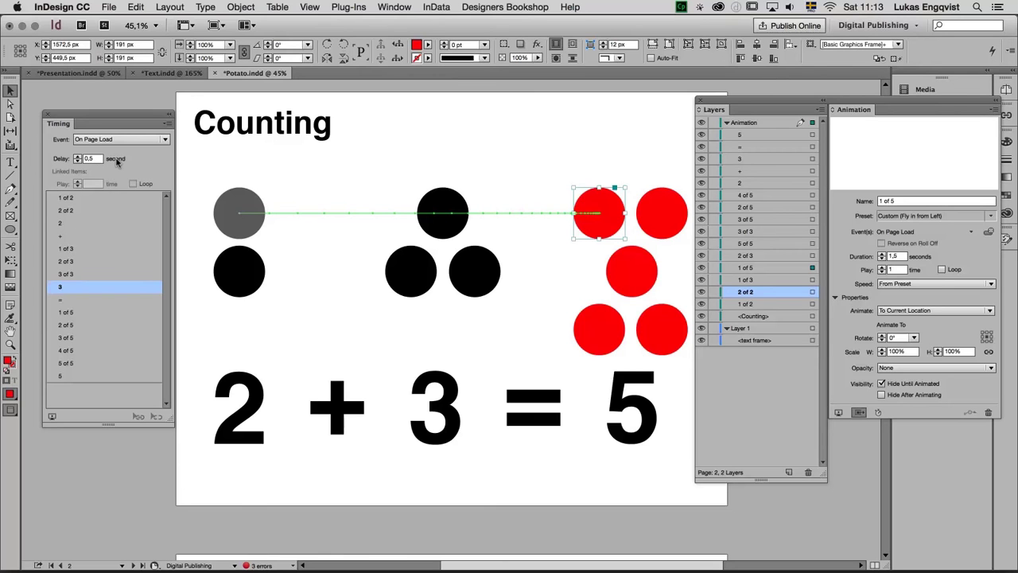
Go to the Counting 2 page, then expand and select its second group in Layers.
click(132, 565)
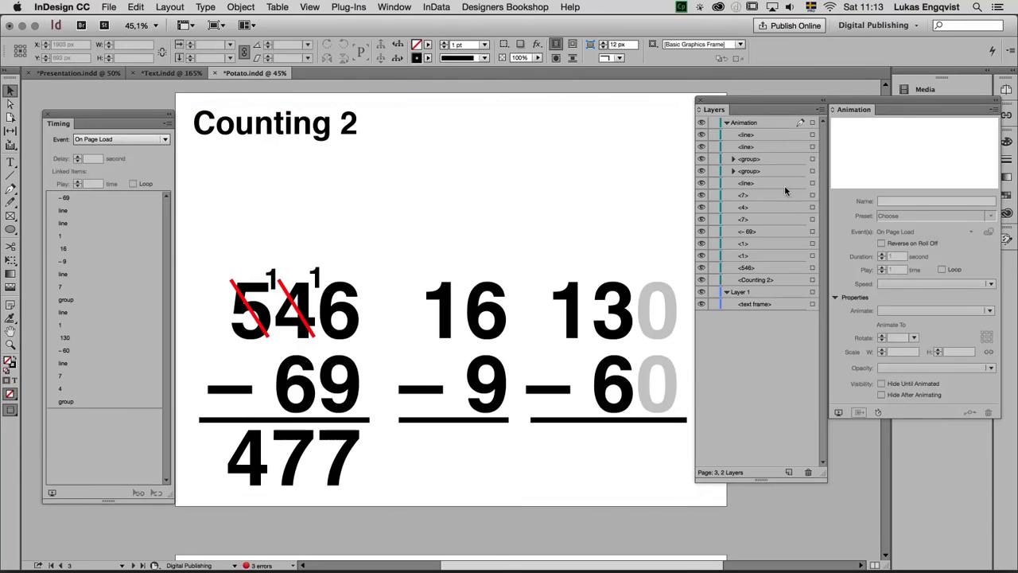
click(733, 171)
click(811, 171)
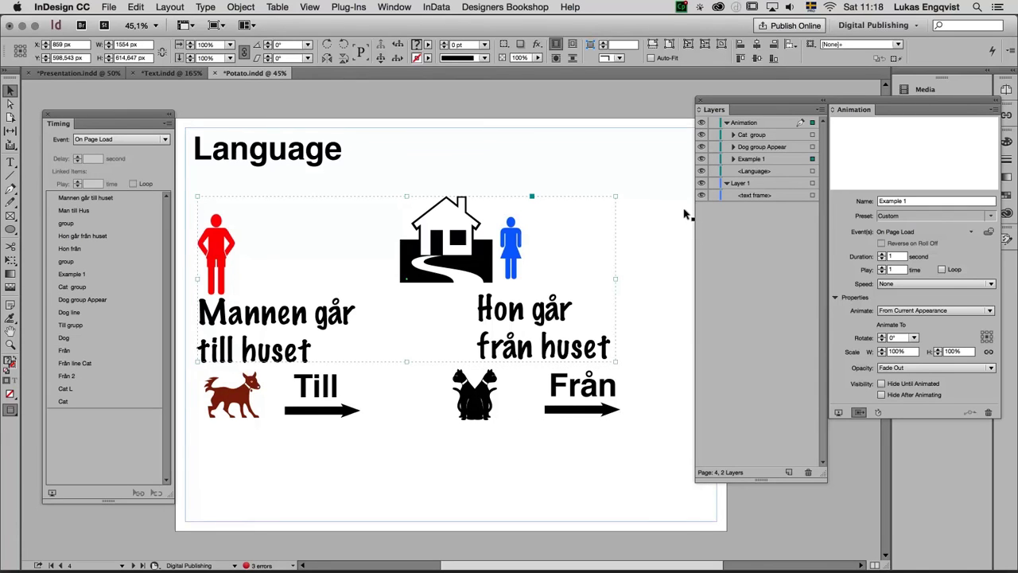
Save, then hide the Dog, Cat and both Example 1 groups, leaving only the house.
key(super+s)
click(700, 146)
click(700, 135)
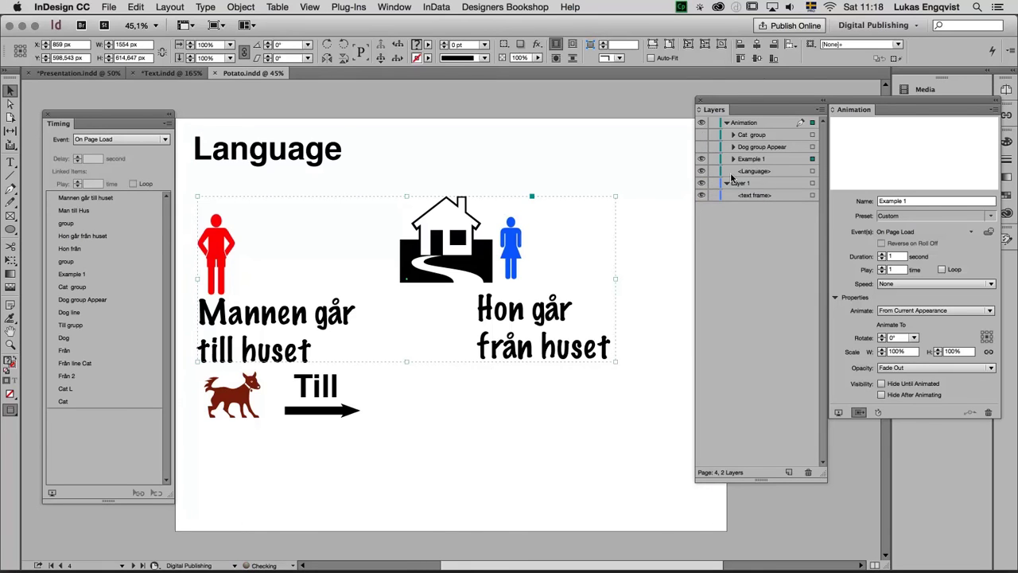
click(732, 158)
click(701, 183)
click(701, 171)
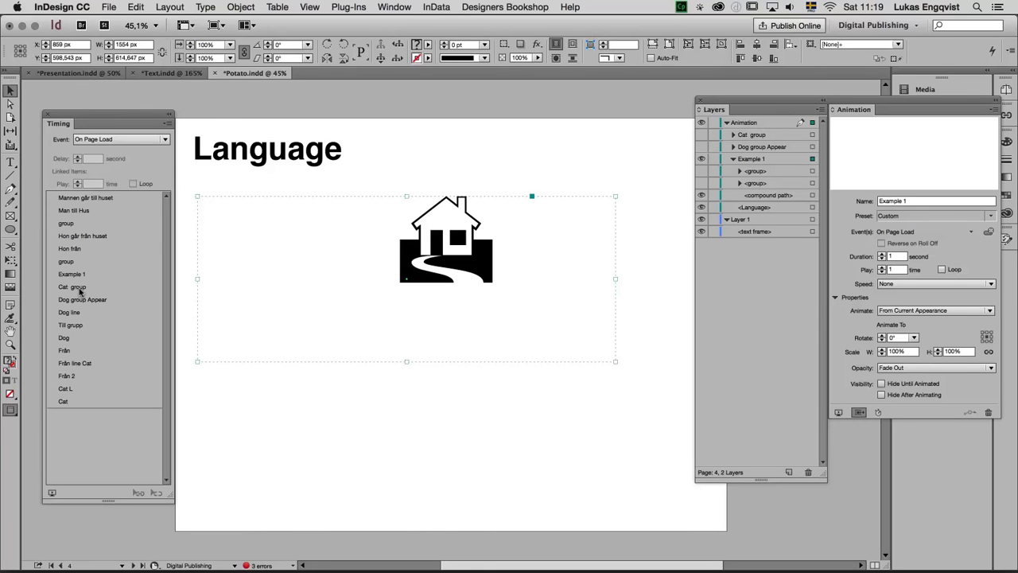
Play and replay the Language page animation in the EPUB Interactivity Preview.
key(super+shift+Return)
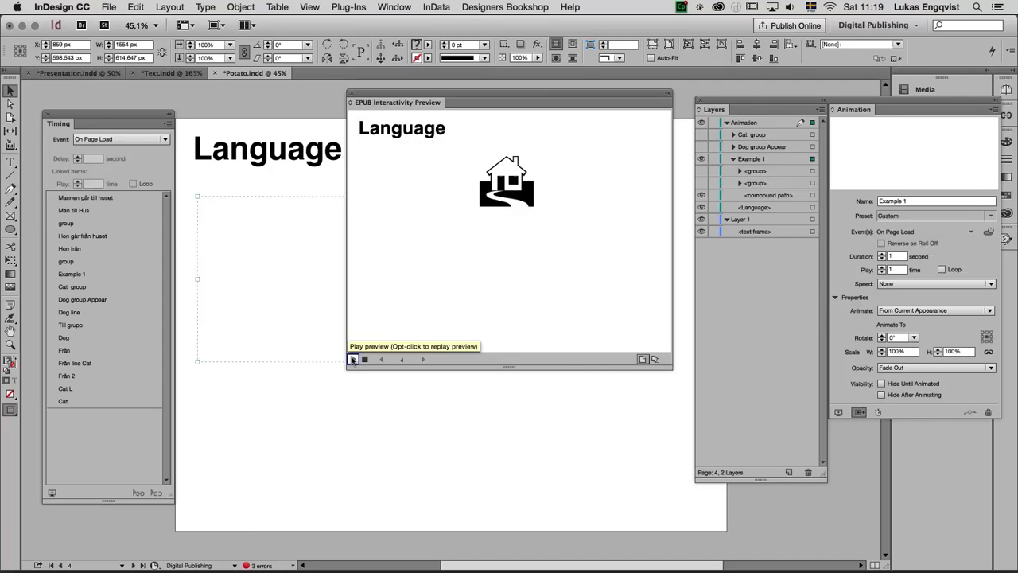
click(352, 359)
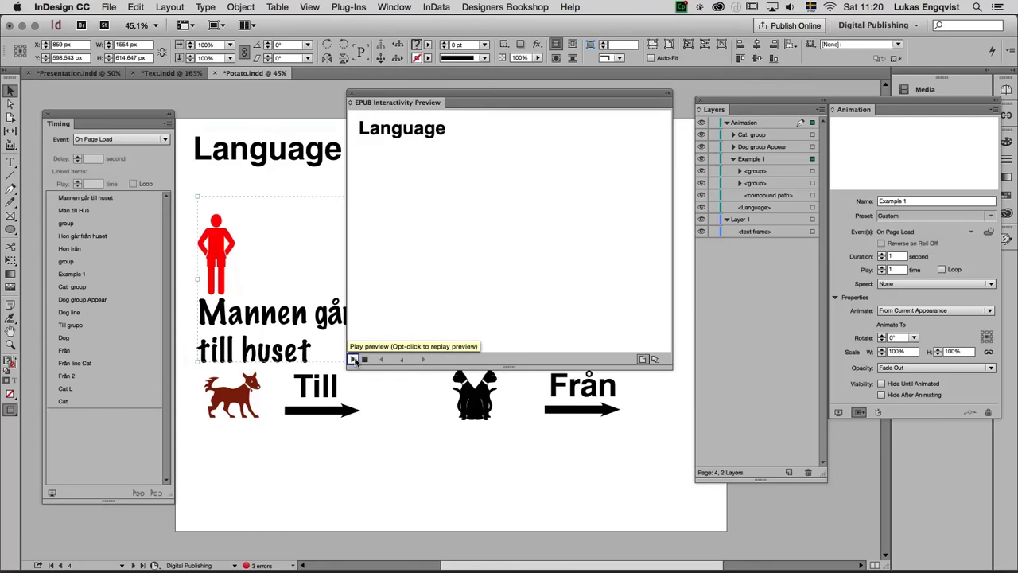
click(354, 359)
Close the preview, rename Example 1's second group to 'Man to house', then collapse Example 1.
click(668, 93)
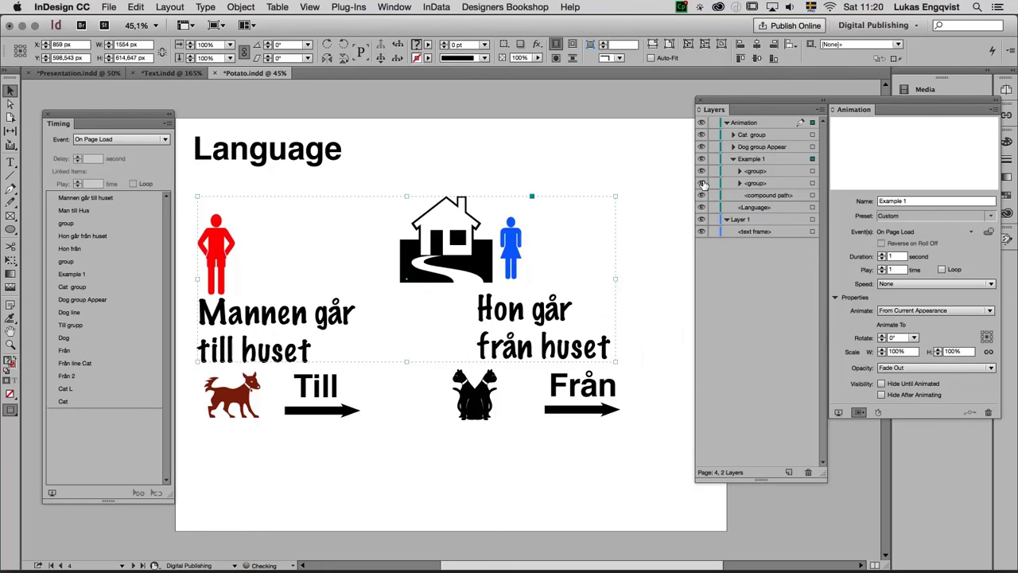
click(754, 183)
double_click(754, 183)
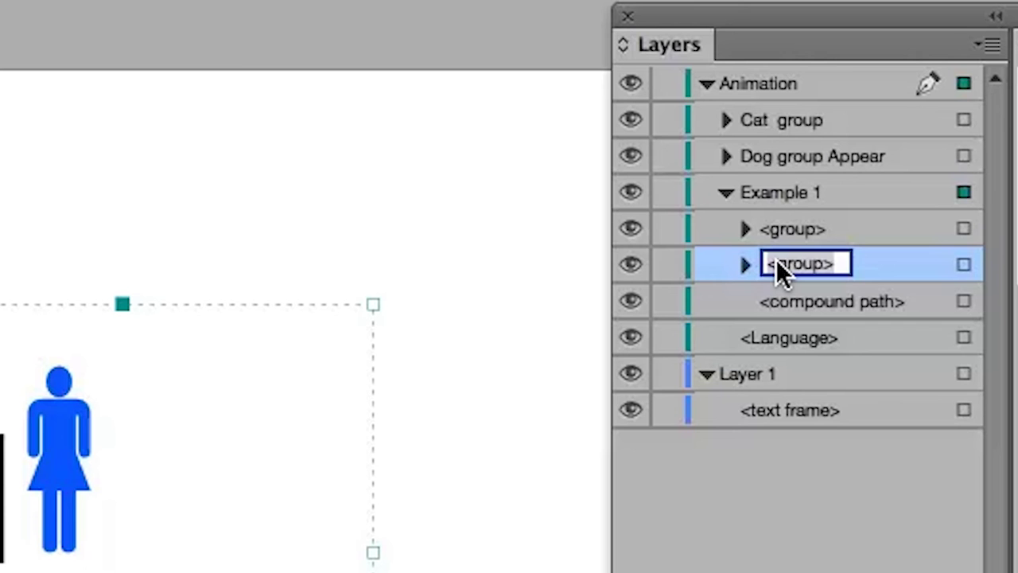
text(Man to house)
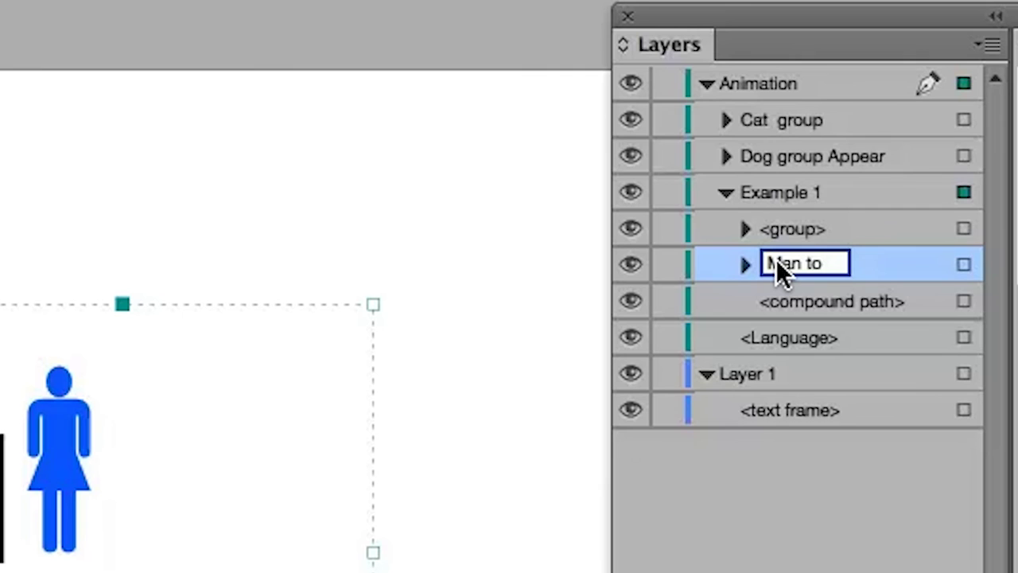
key(Return)
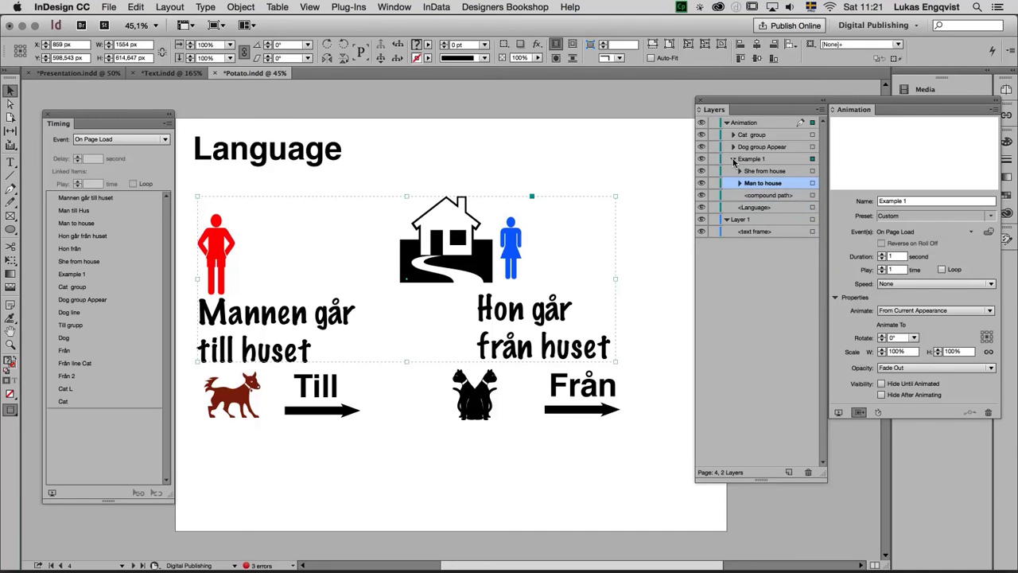
click(734, 160)
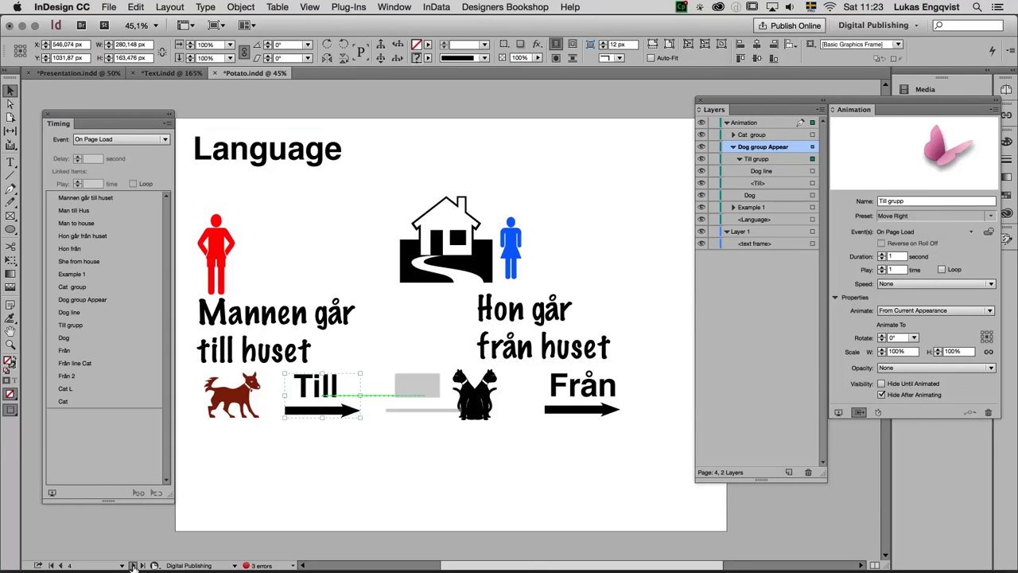
Move to page 5, the wing-lift page, and play it in EPUB Interactivity Preview.
click(132, 565)
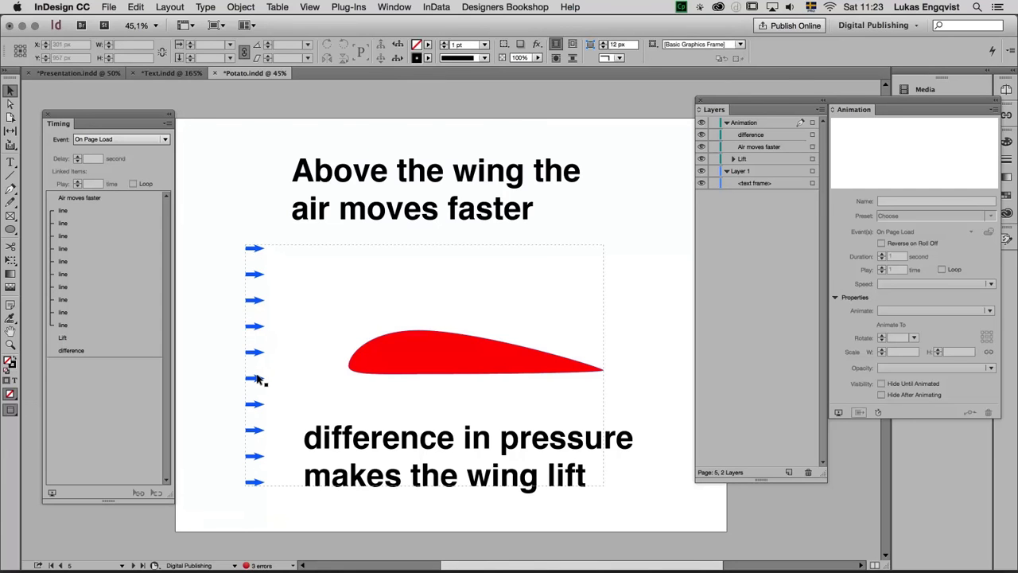
key(super+shift+Return)
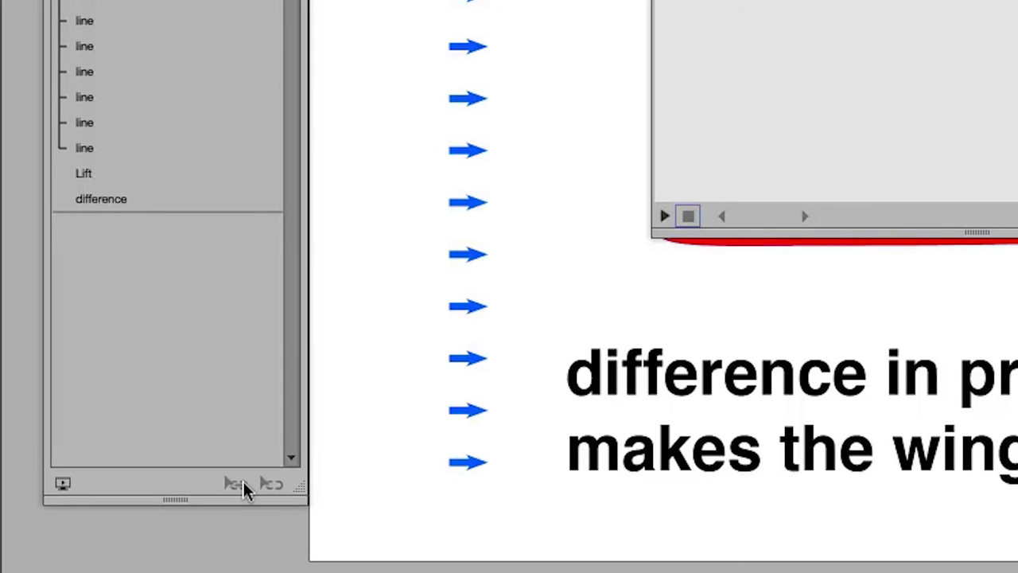
Select all ten linked 'line' animations in Timing, unlink them, and replay the wing page.
click(235, 483)
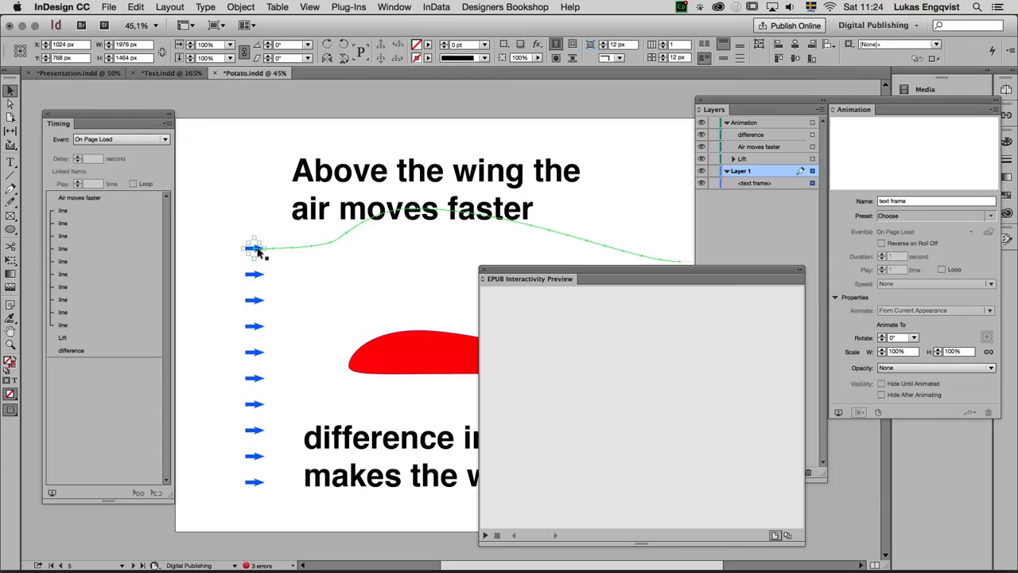
click(257, 251)
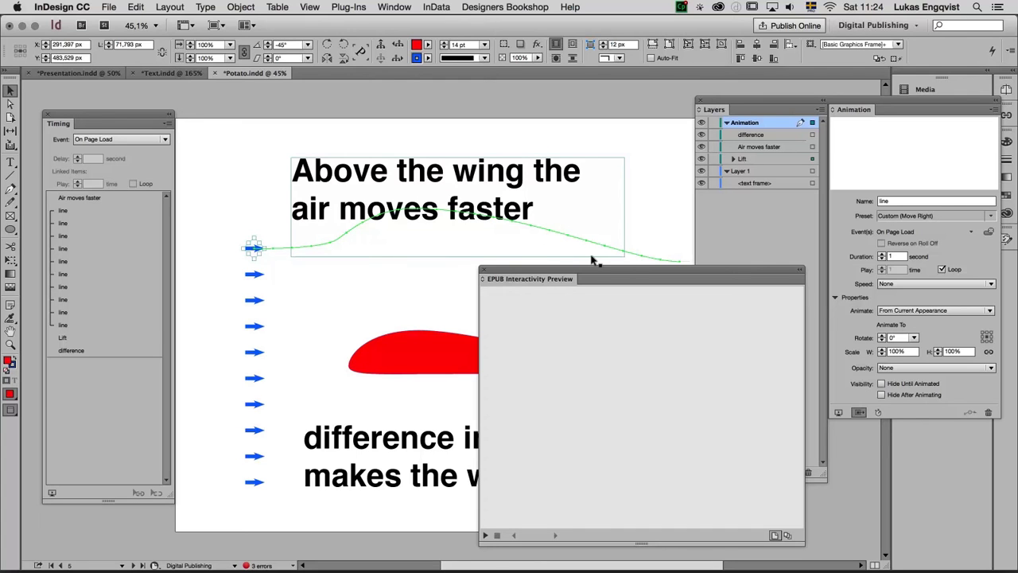
click(157, 494)
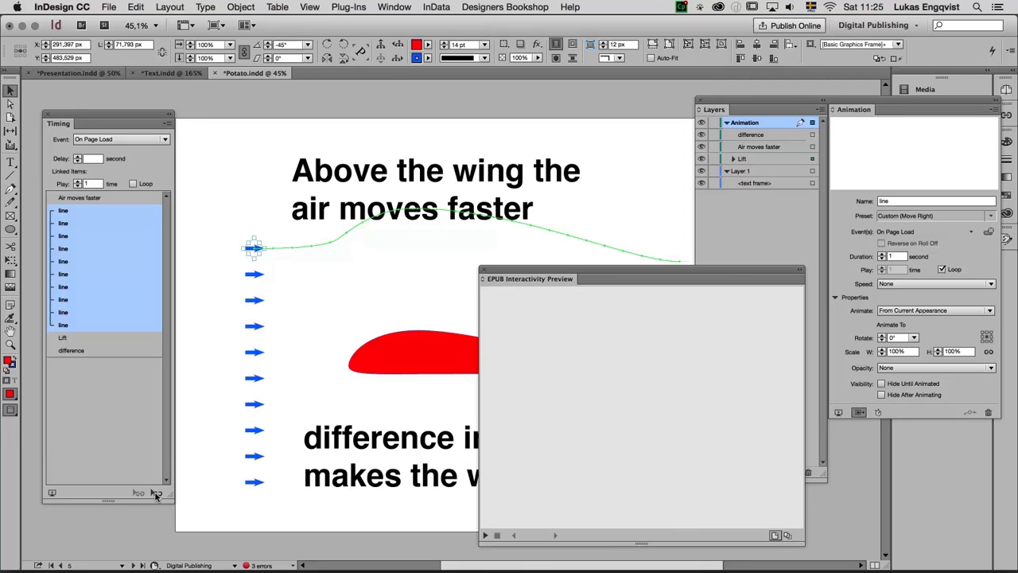
click(156, 494)
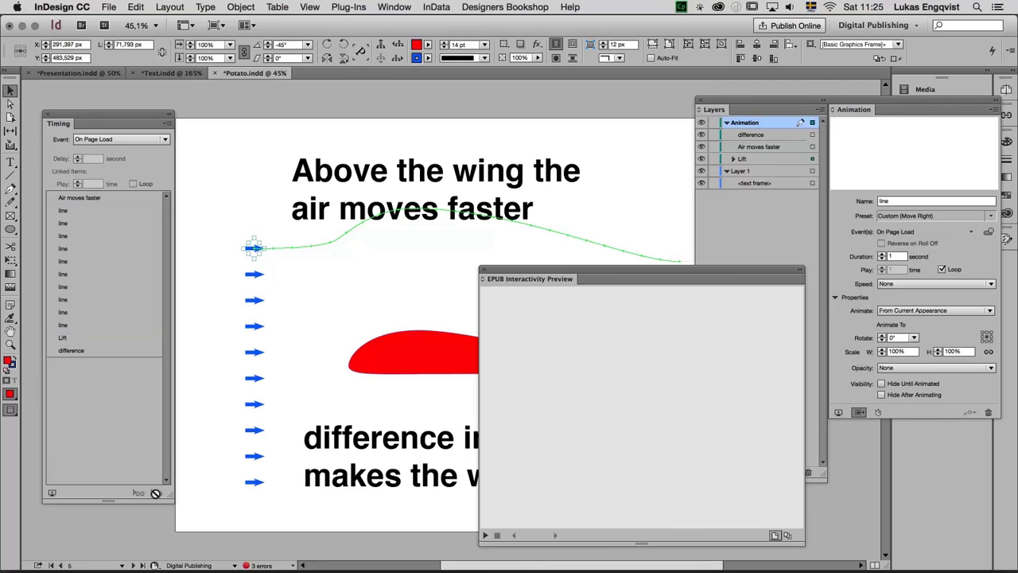
click(485, 535)
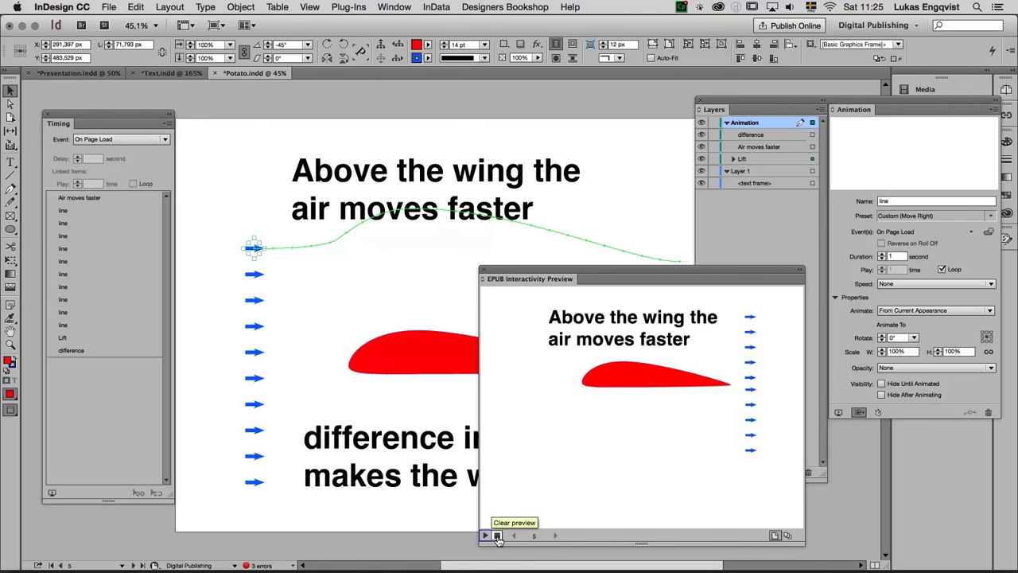
Set the first through last line animations to Play Together, then preview the page and stop it.
click(497, 536)
click(75, 211)
shift+click(79, 324)
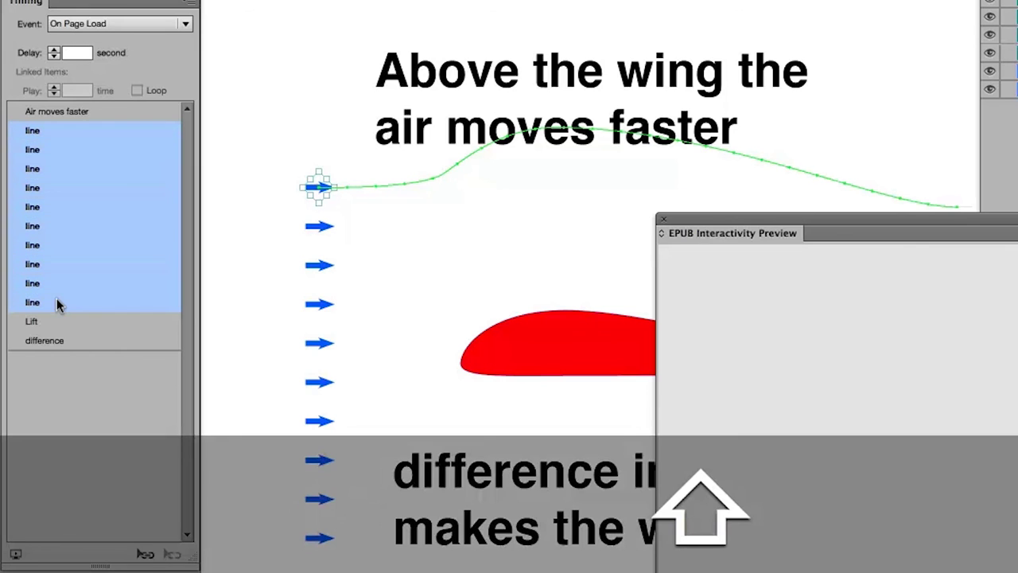
click(146, 555)
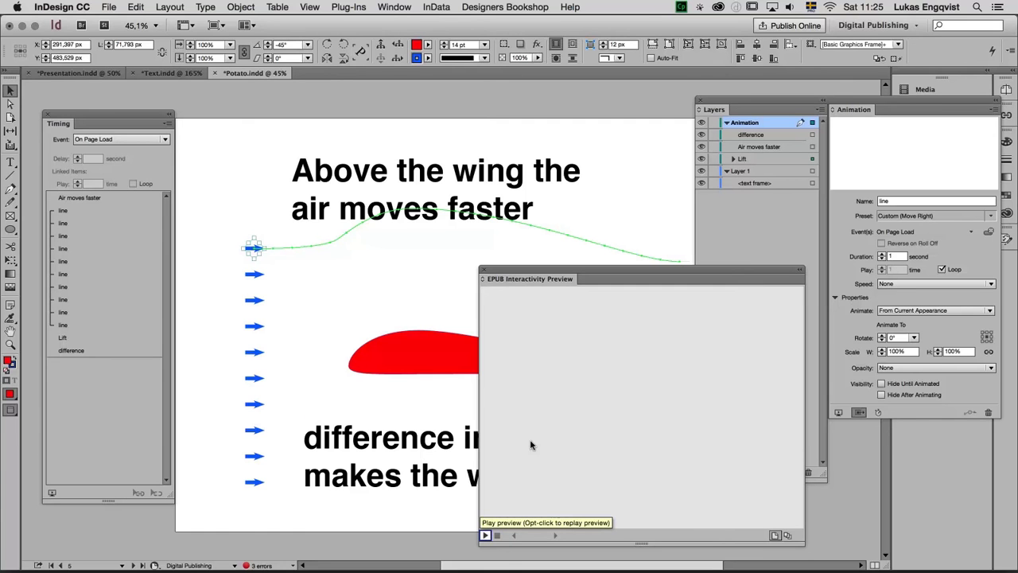
click(485, 535)
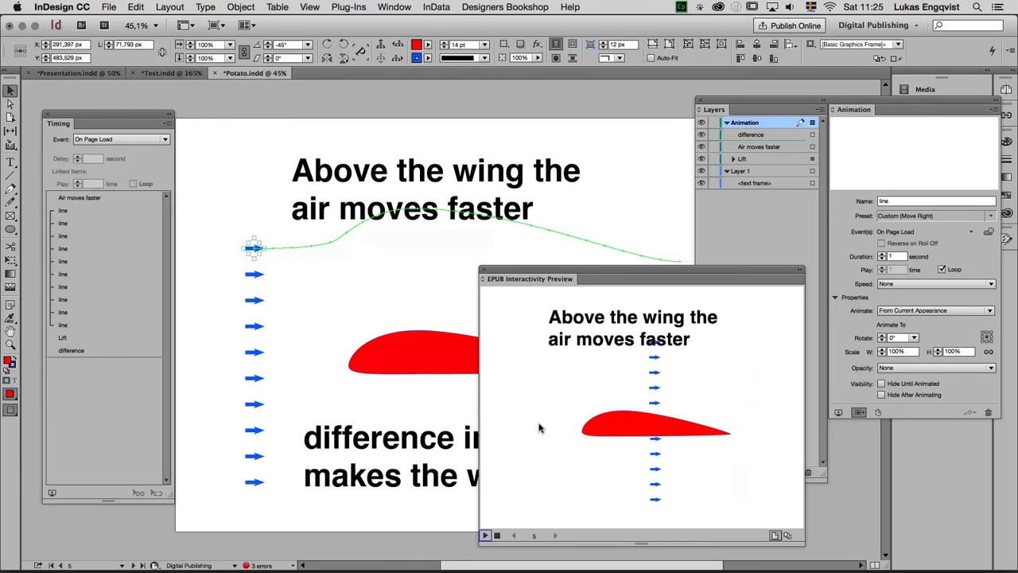
click(60, 339)
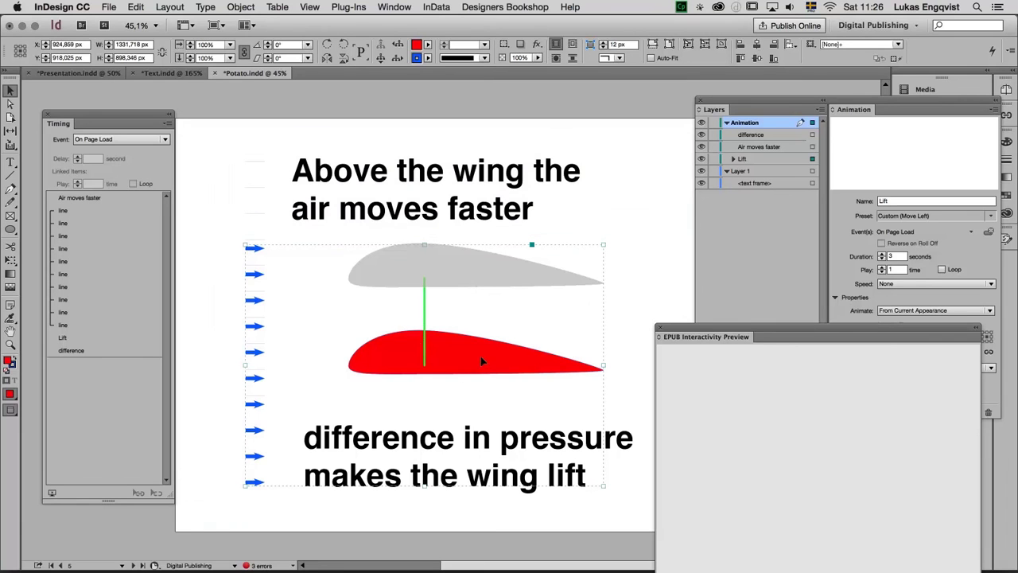
Rename the red wing's <path> inside the Lift group to 'Wing'.
click(733, 159)
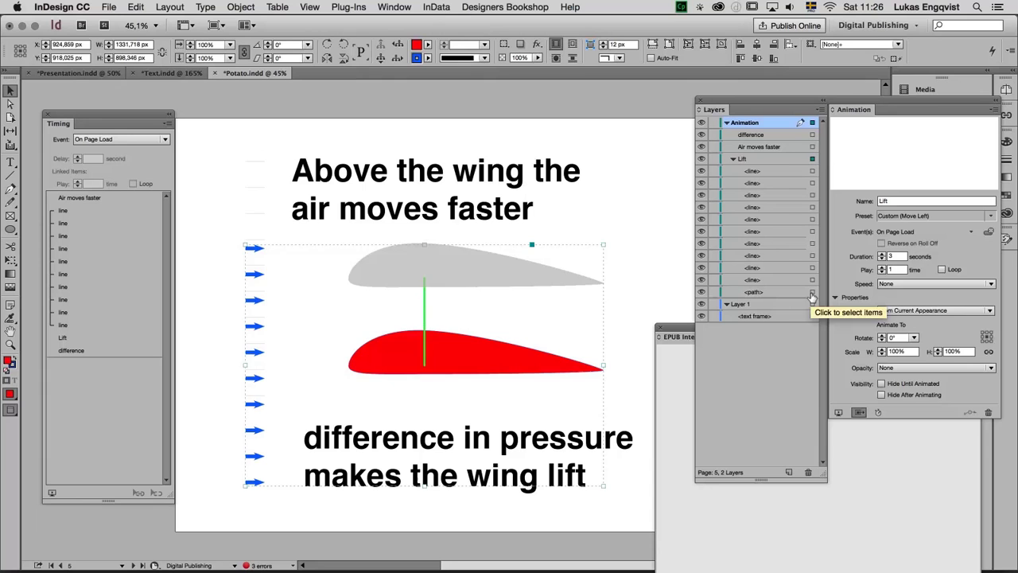
click(812, 293)
double_click(760, 292)
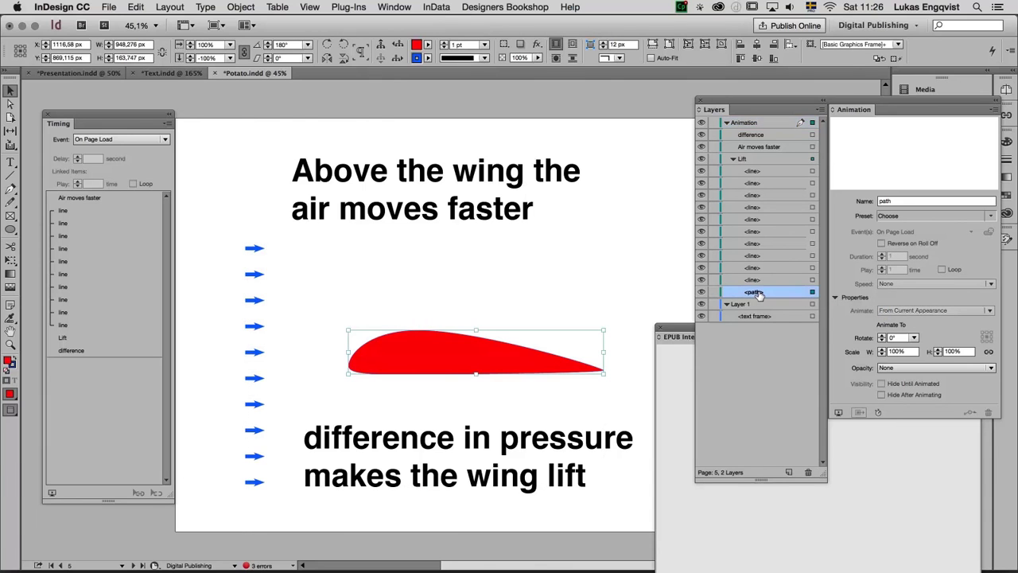
text(Wing)
click(753, 282)
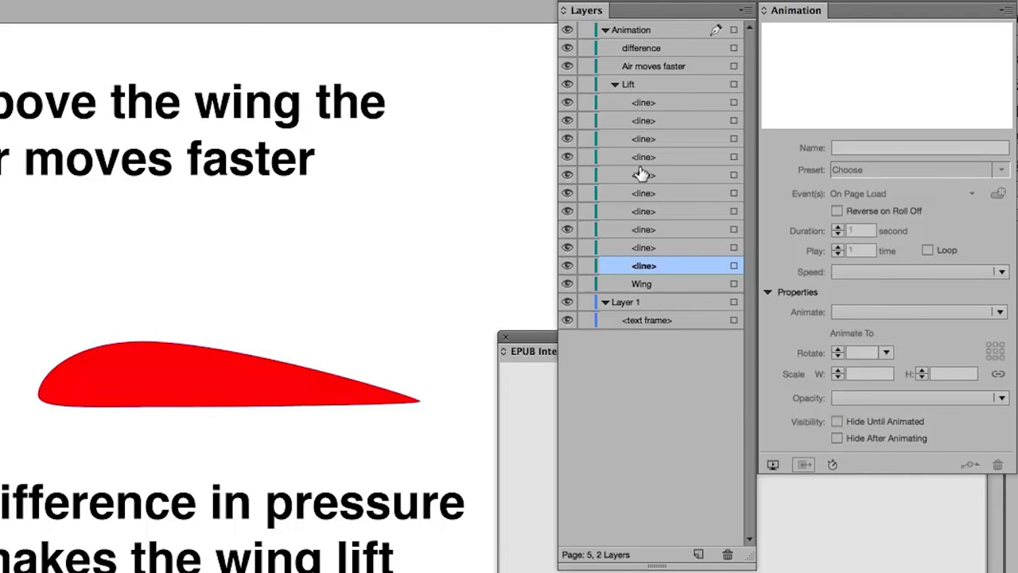
Collapse Lift, select the whole group, and preview its animation on the spread.
click(613, 85)
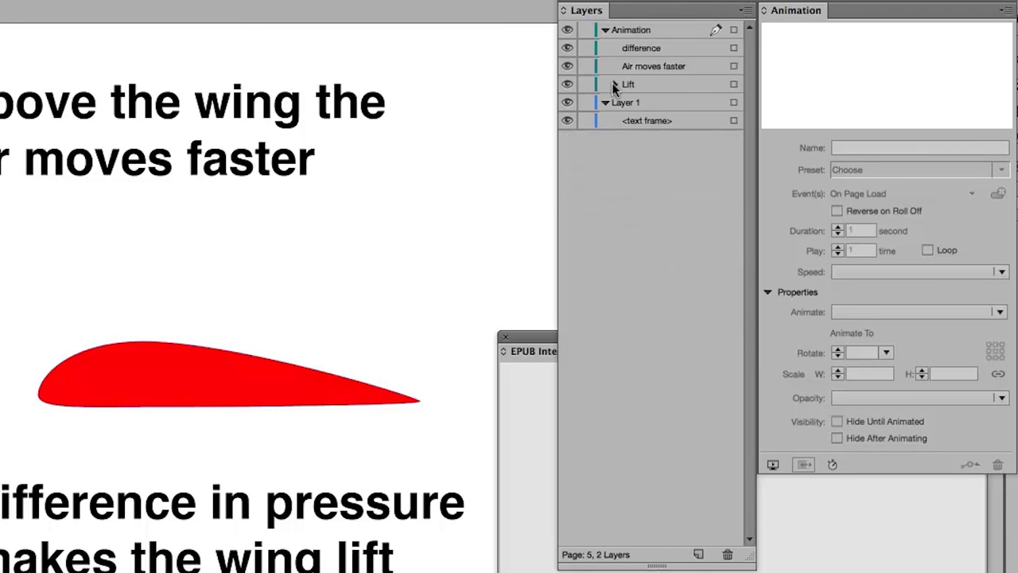
click(734, 84)
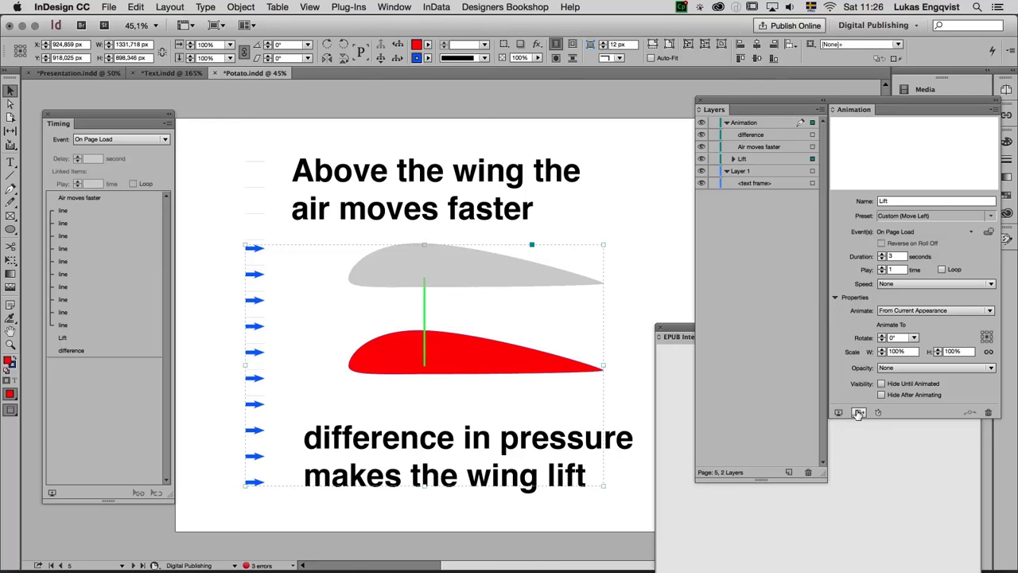
click(804, 463)
On page 6, Planting Potatoes, lock the background Layer 1.
click(132, 565)
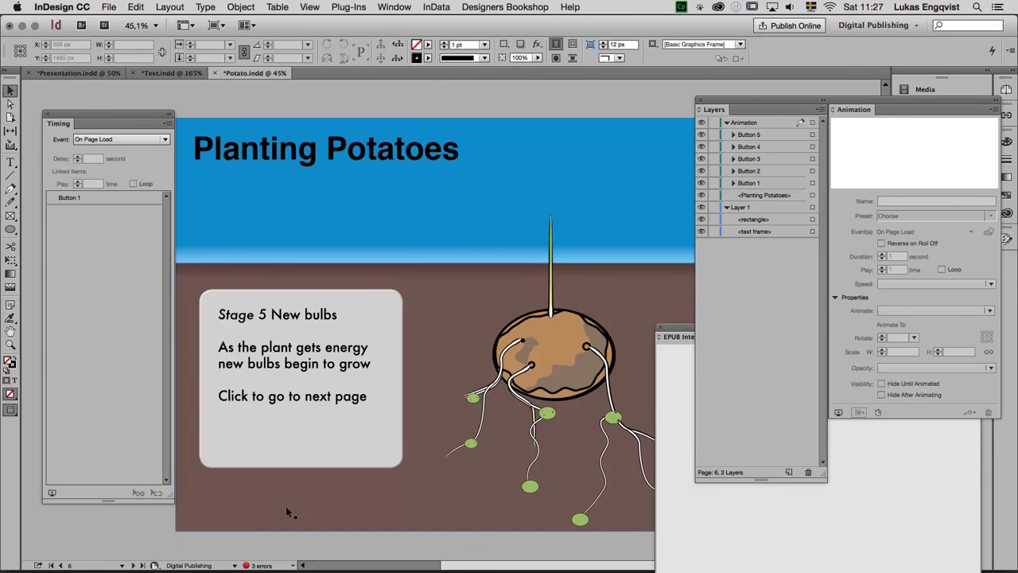
click(555, 439)
key(super+shift+a)
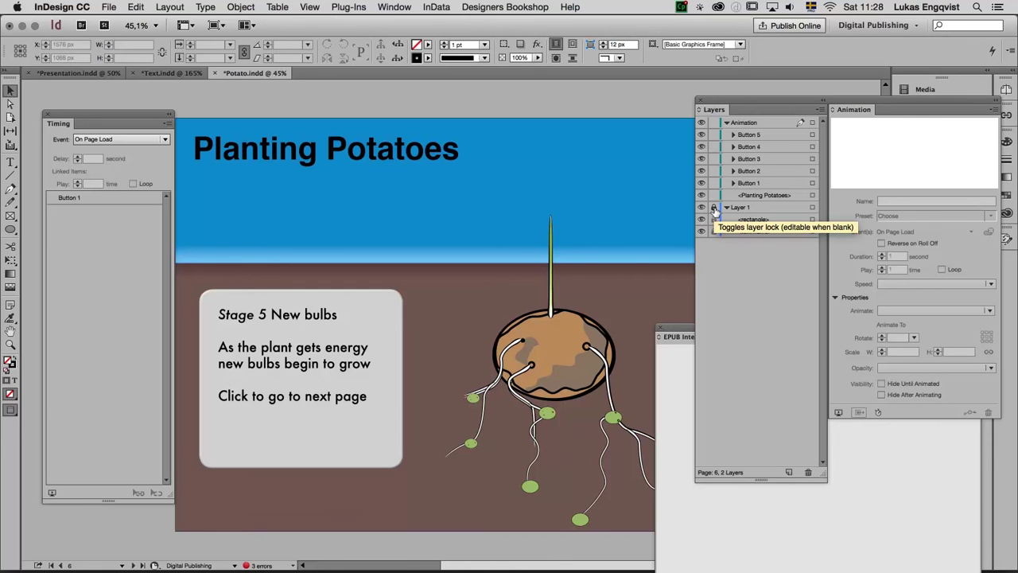
click(780, 203)
click(726, 206)
Hide Buttons 5 through 2 so Stage 1 Planting shows, and pull Buttons and Forms out of the dock.
click(734, 183)
click(702, 134)
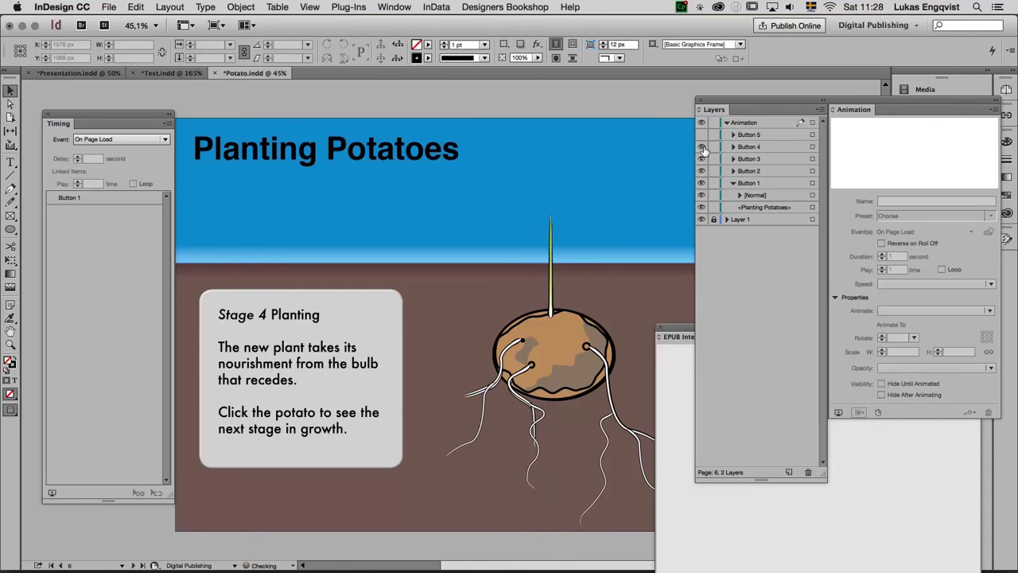
click(701, 146)
click(701, 158)
click(702, 170)
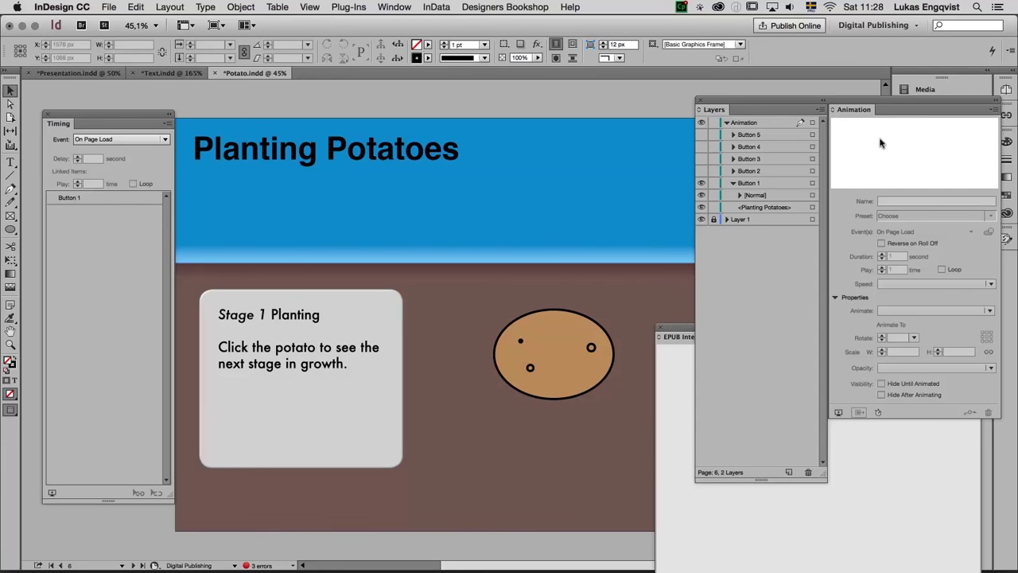
drag(858, 97, 697, 90)
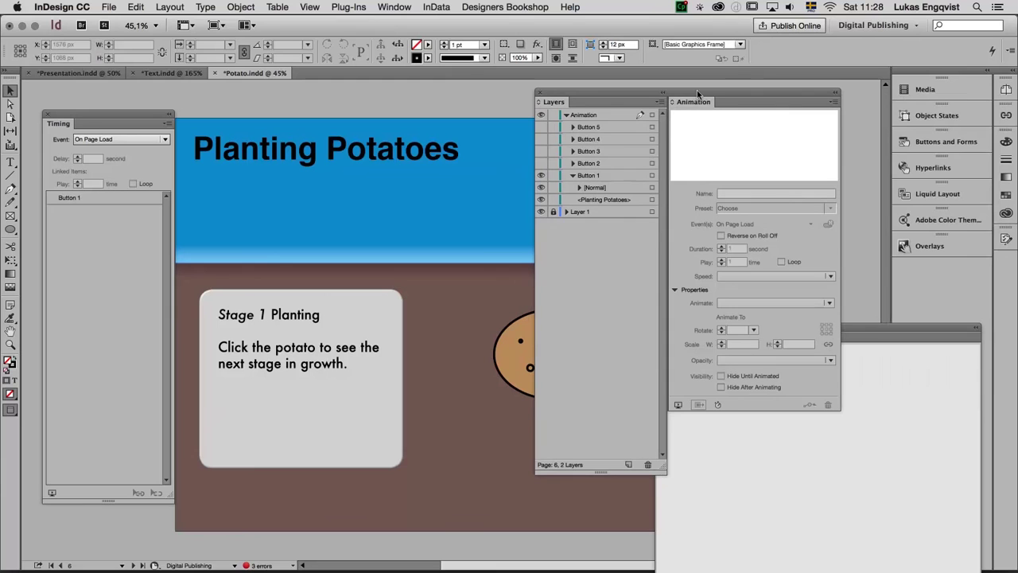
drag(914, 143, 795, 101)
Dock Buttons and Forms and inspect Button 1's actions, toggling its Stage 1 Planting text.
click(640, 174)
click(651, 175)
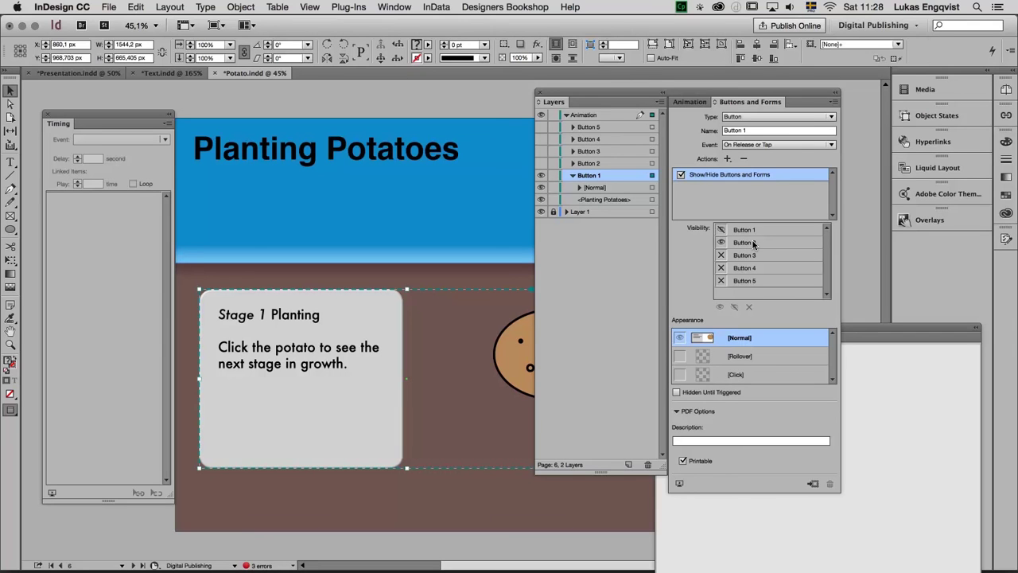
click(579, 188)
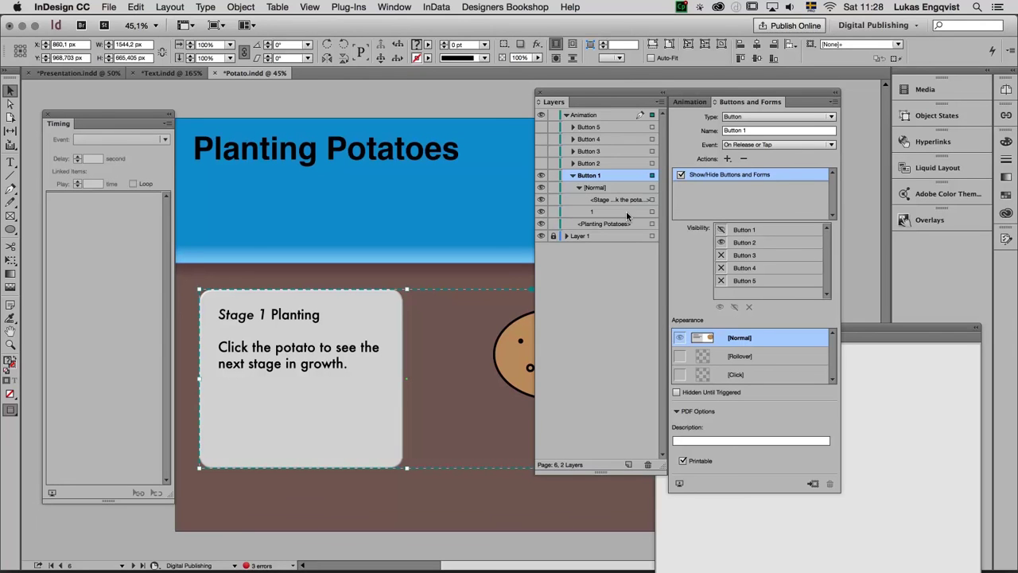
drag(576, 88, 690, 89)
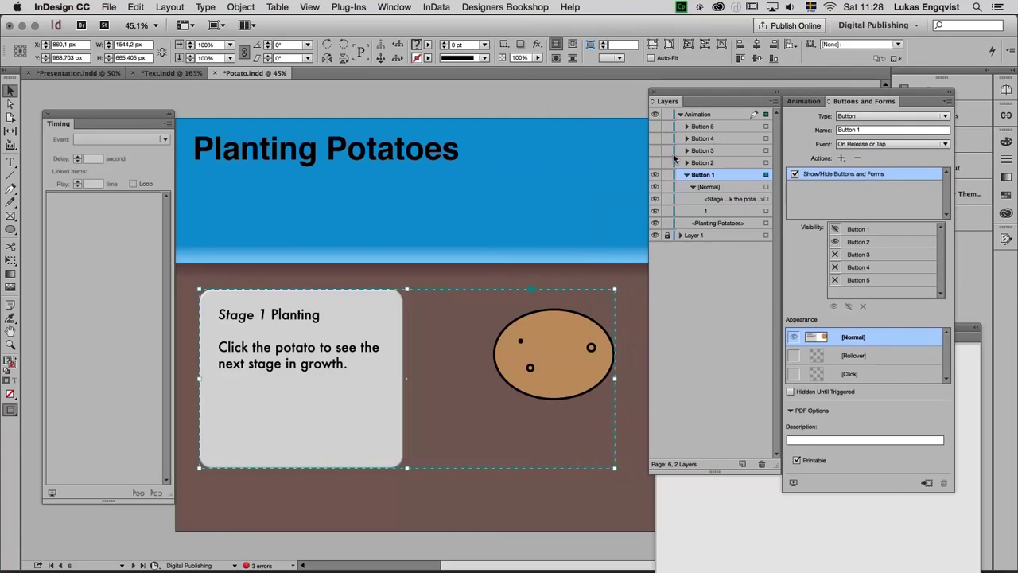
click(656, 200)
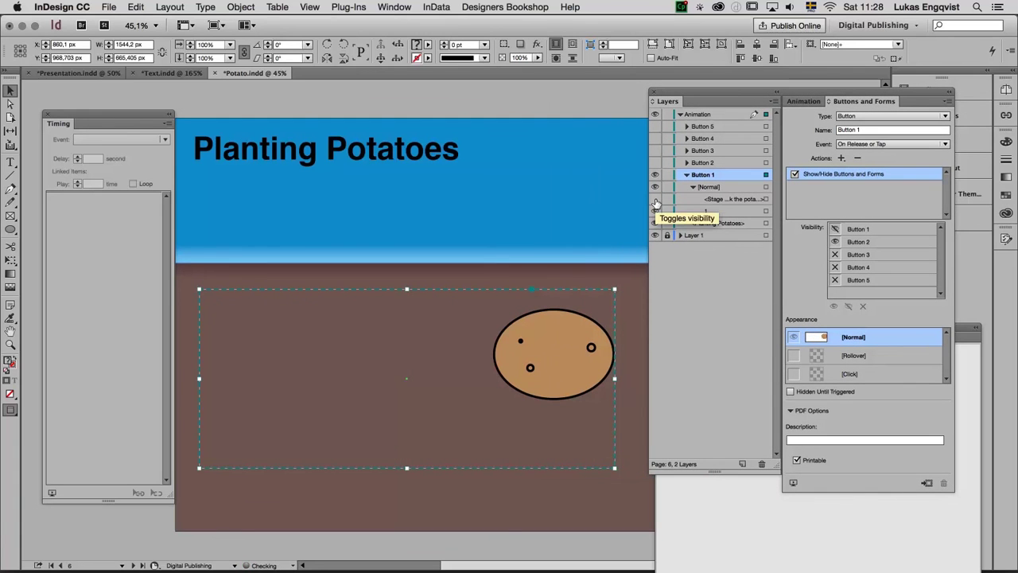
click(655, 200)
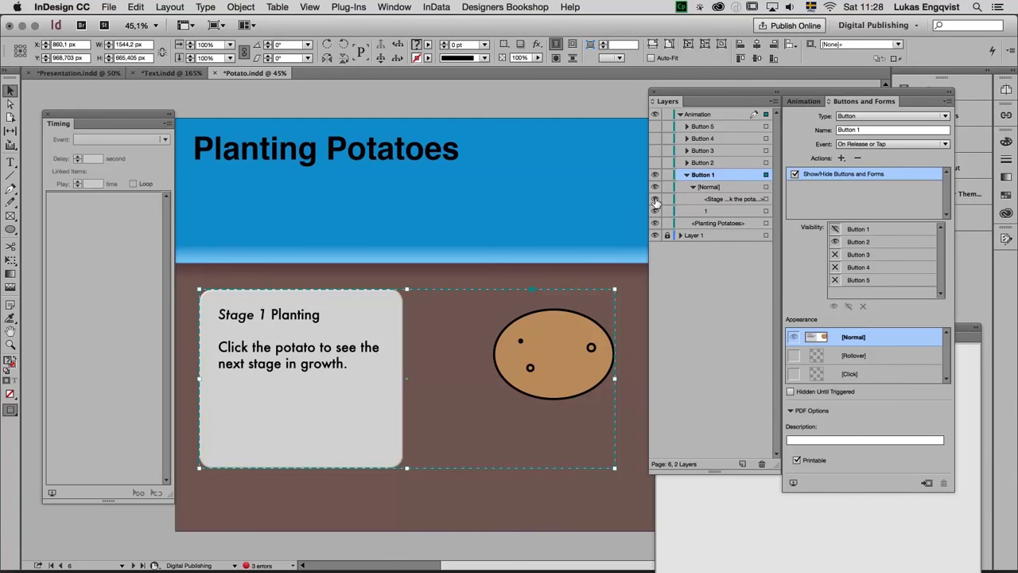
click(687, 174)
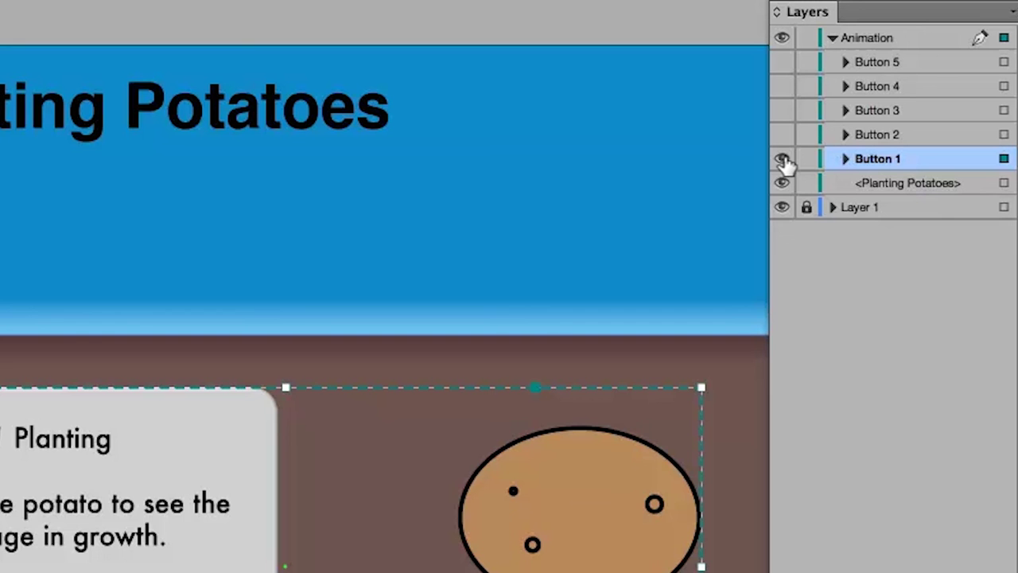
Hide Button 1, show Button 2 Sprouting, and inspect the actions of Buttons 2 and 3.
click(783, 160)
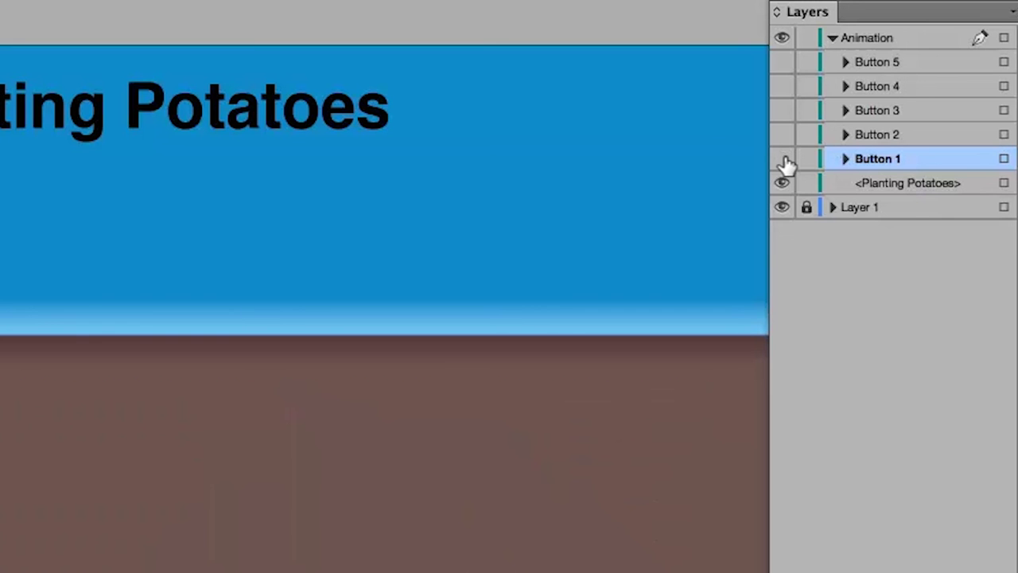
click(782, 137)
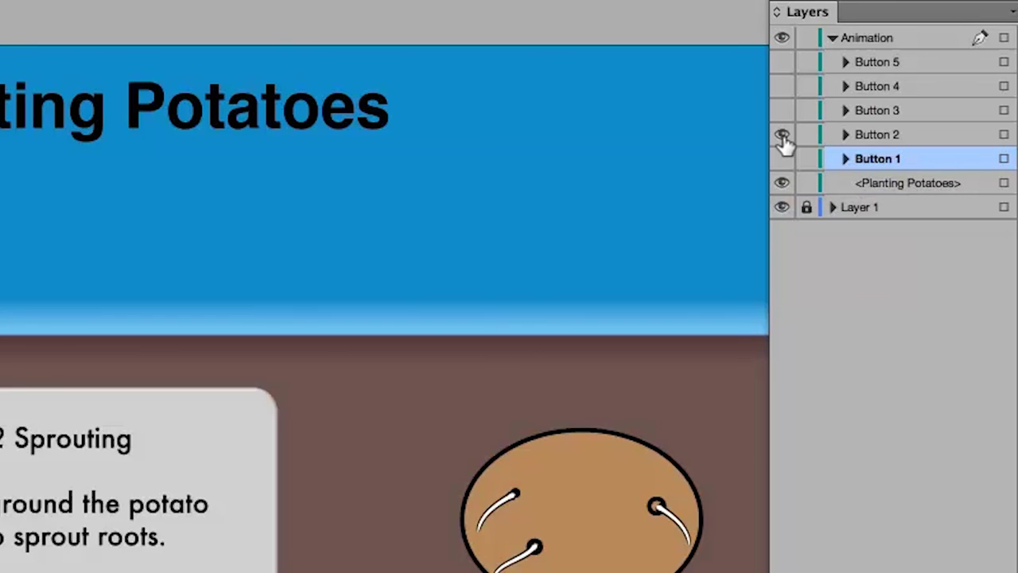
click(895, 139)
click(846, 135)
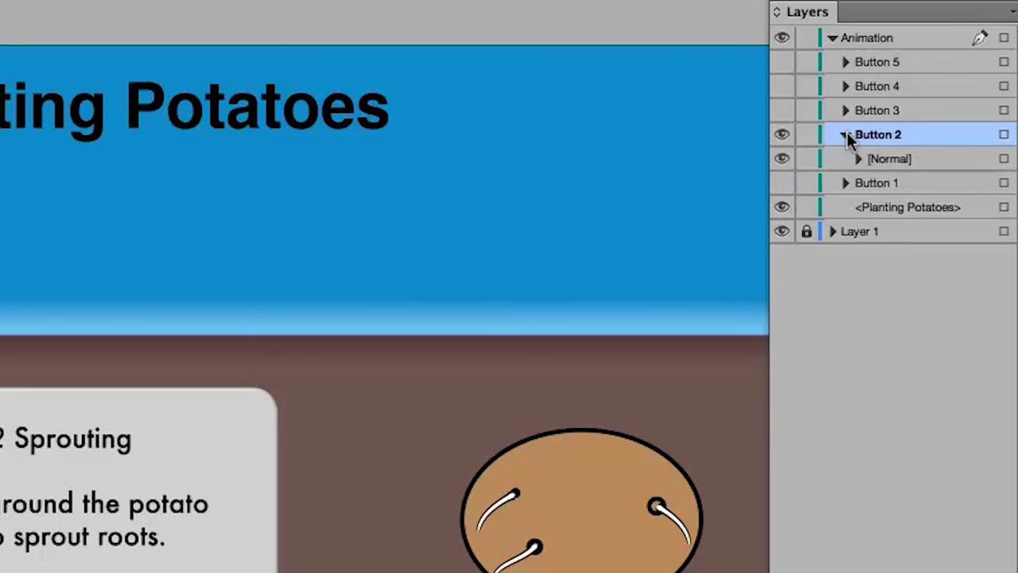
click(859, 159)
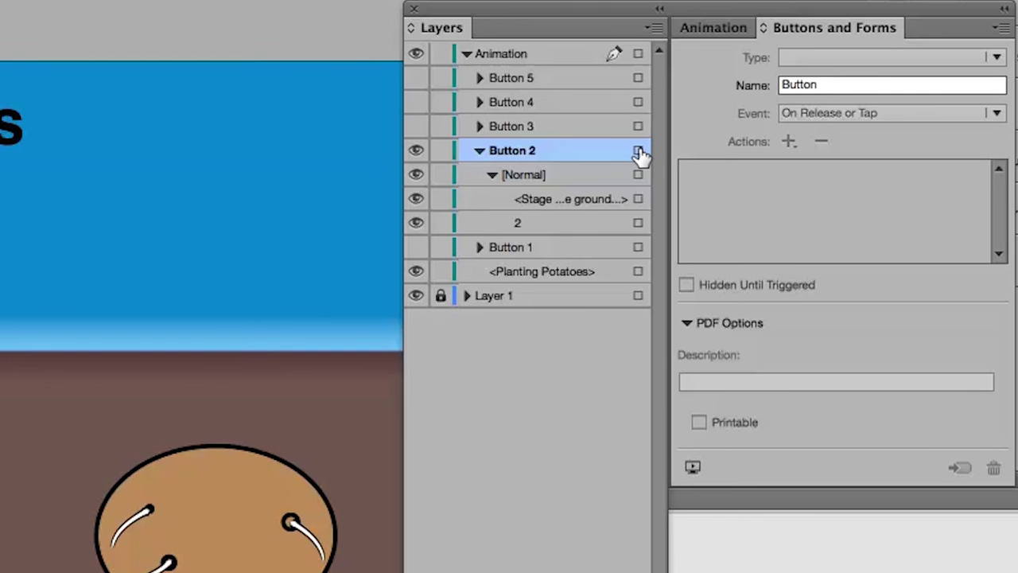
click(1004, 134)
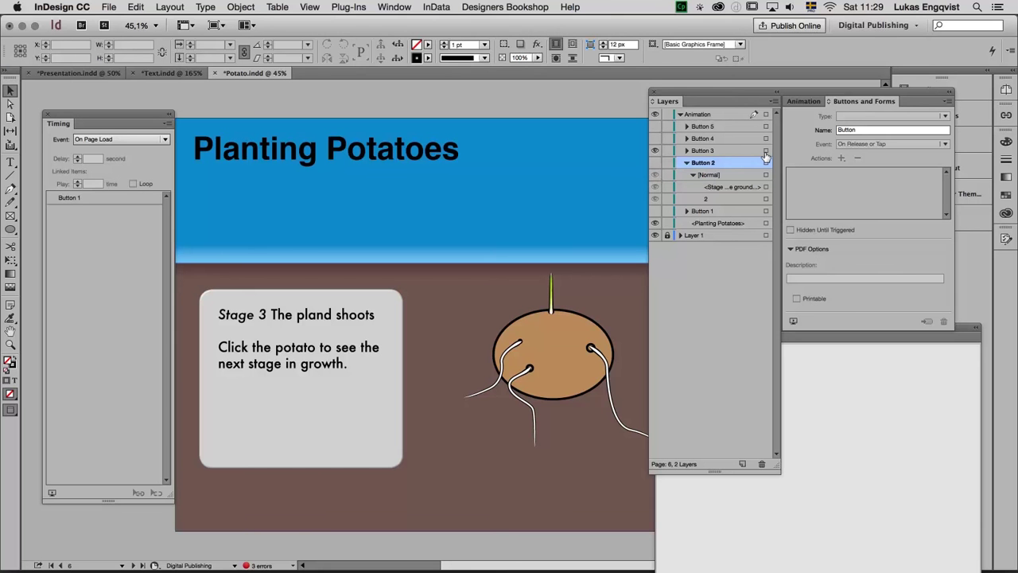
click(637, 127)
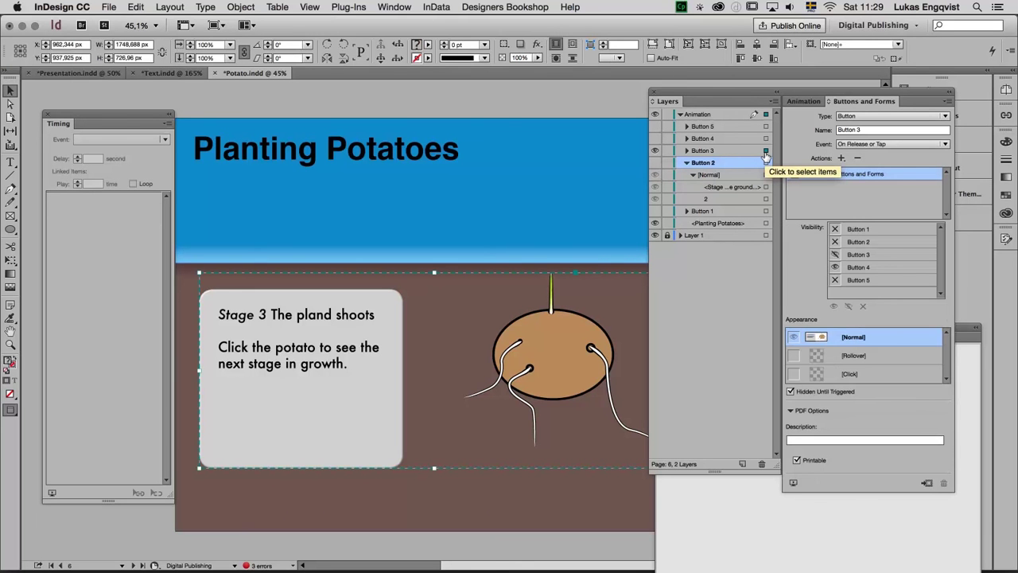
click(655, 139)
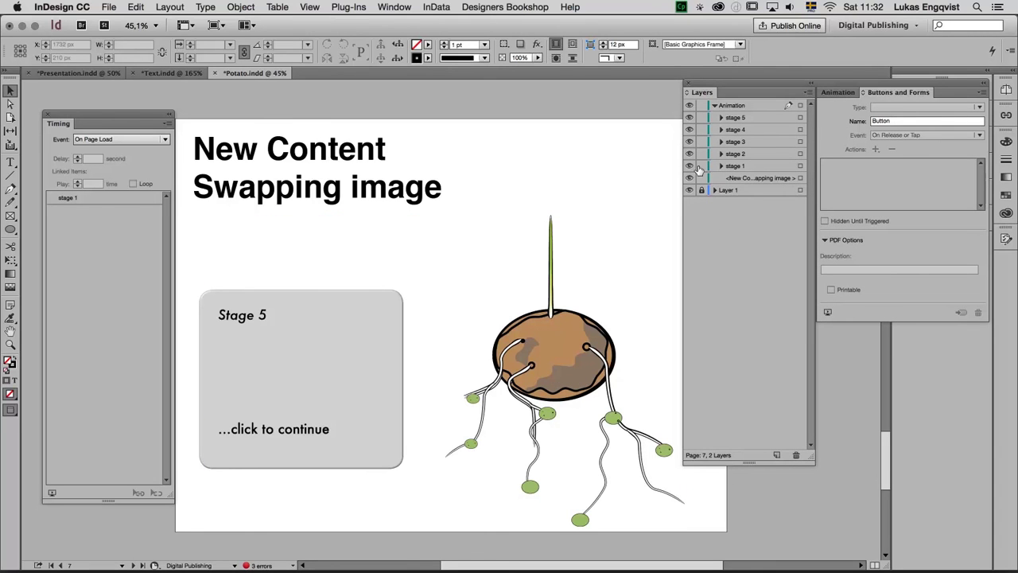
Hide stages 5 through 2 and select the stage 1 potato inside its button group.
click(689, 118)
click(689, 130)
click(688, 141)
click(689, 153)
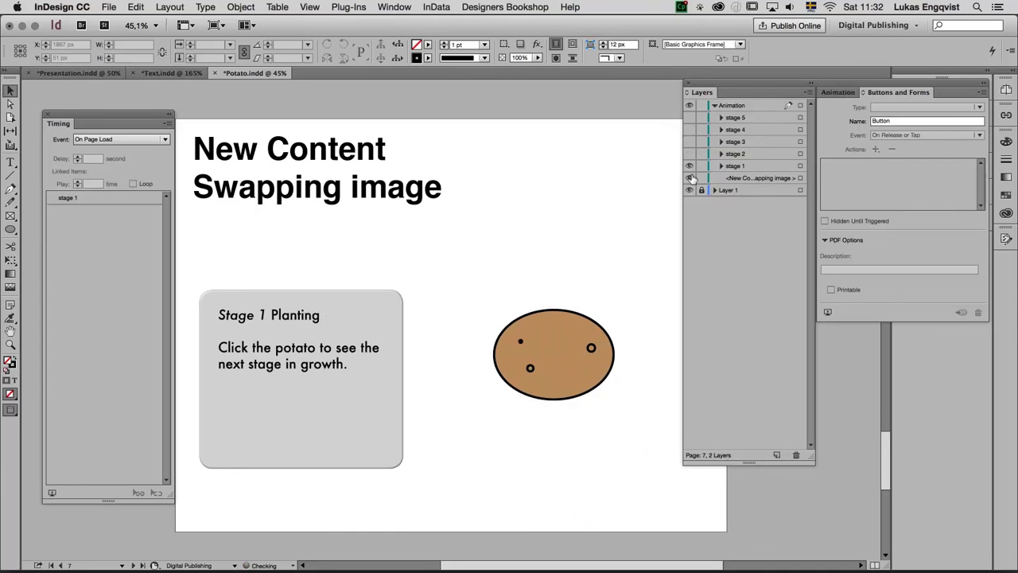
click(722, 167)
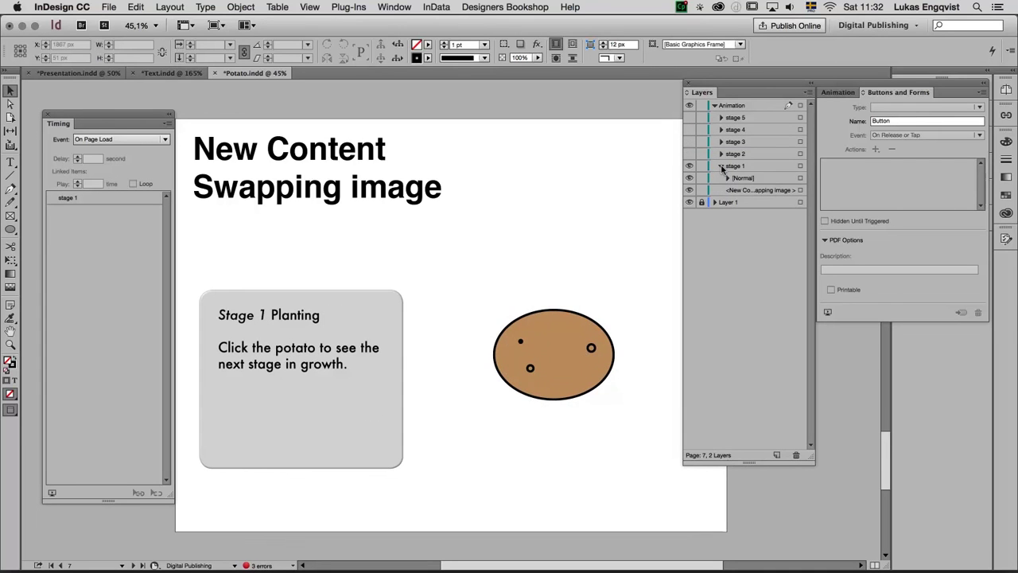
click(727, 178)
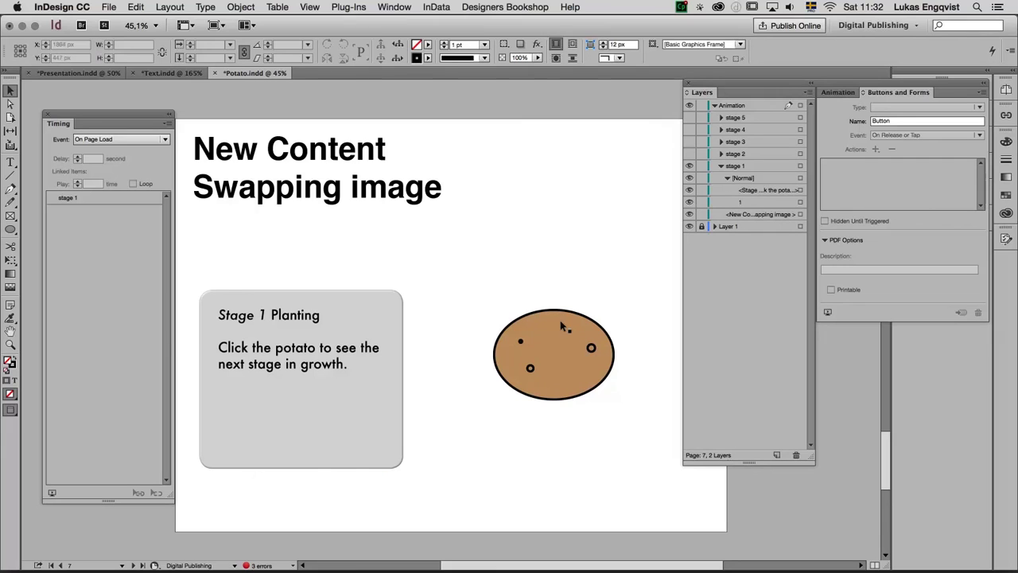
click(533, 346)
double_click(533, 346)
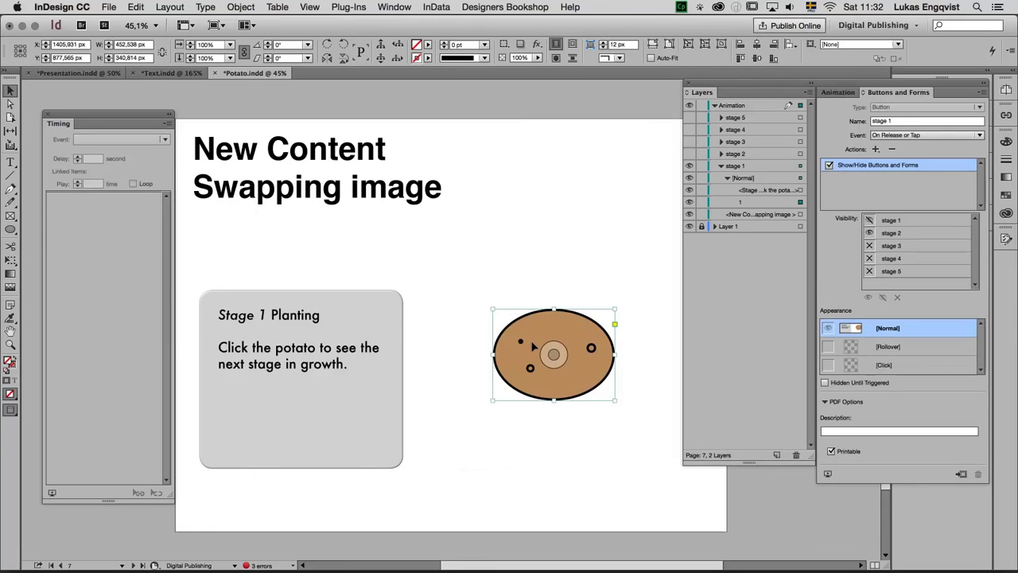
Replace the stage 1 potato with Fig7_6a.ai from the Week 5 DPS Från Jeanette folder.
mouse_move(556, 337)
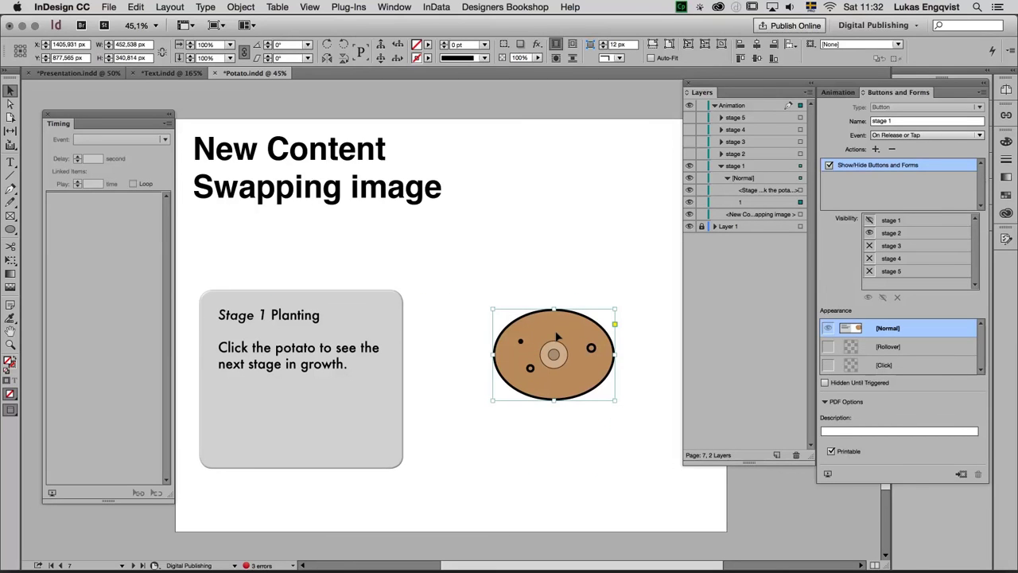
key(super+d)
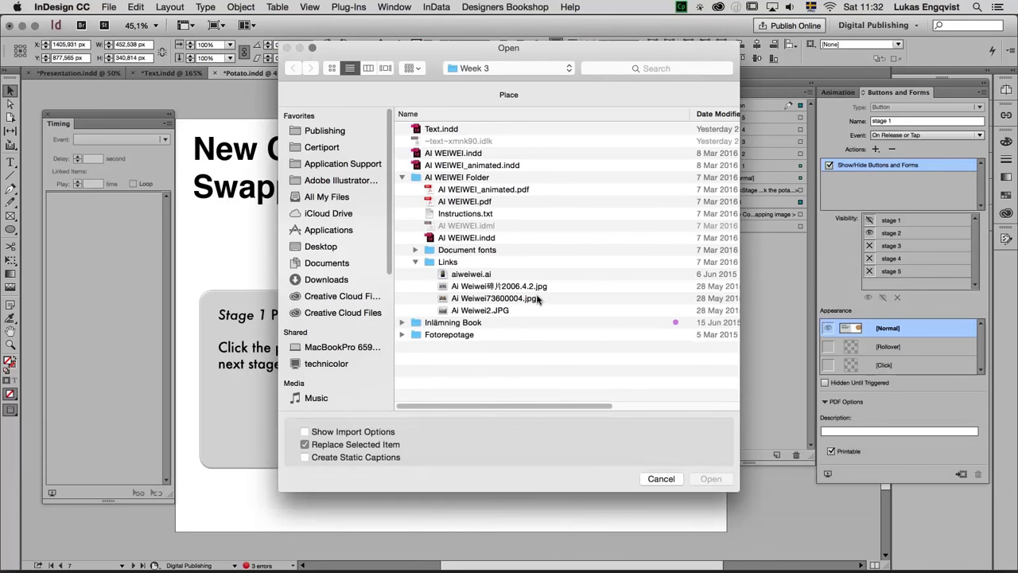
click(332, 131)
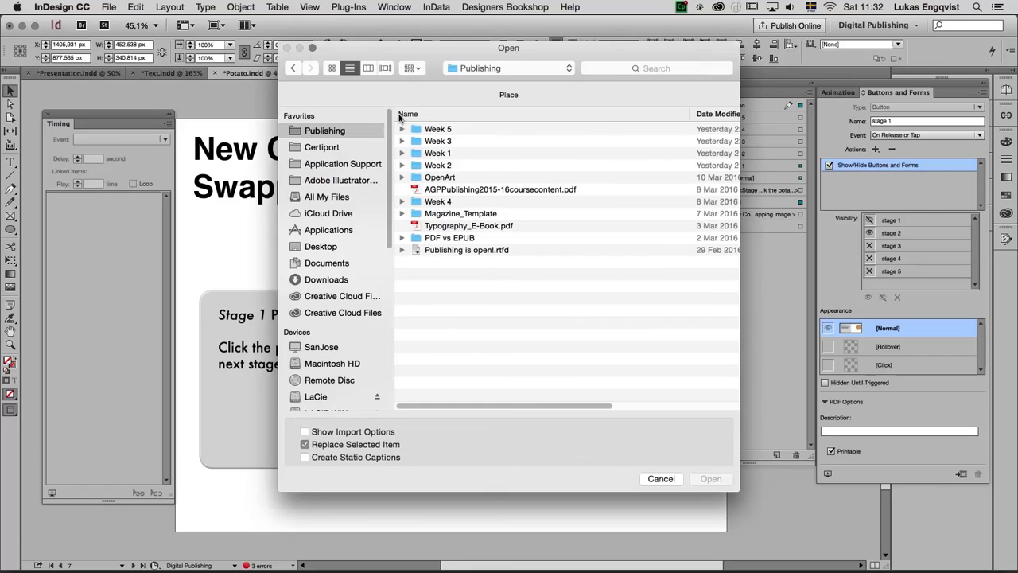
double_click(422, 129)
double_click(437, 153)
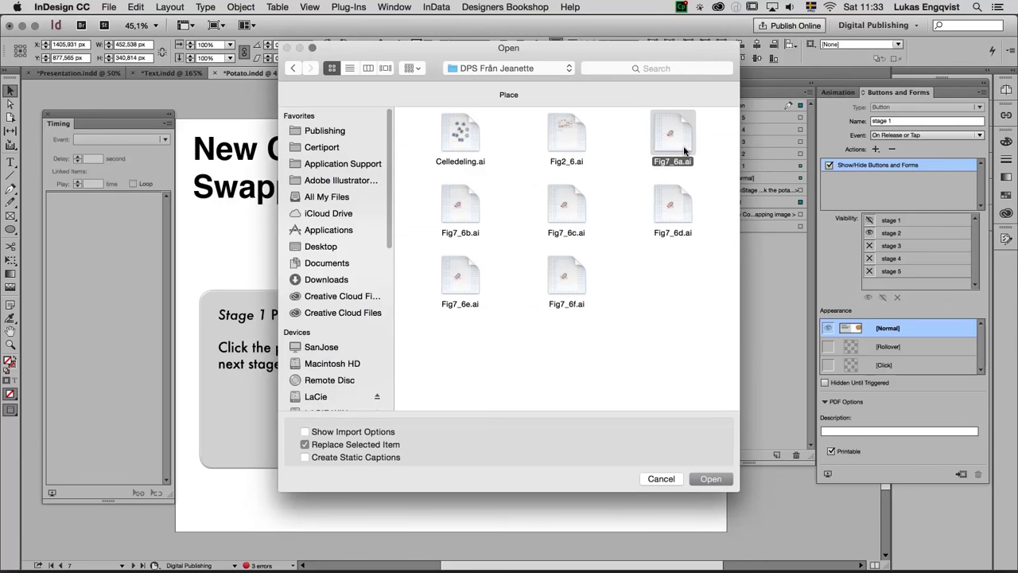
click(711, 480)
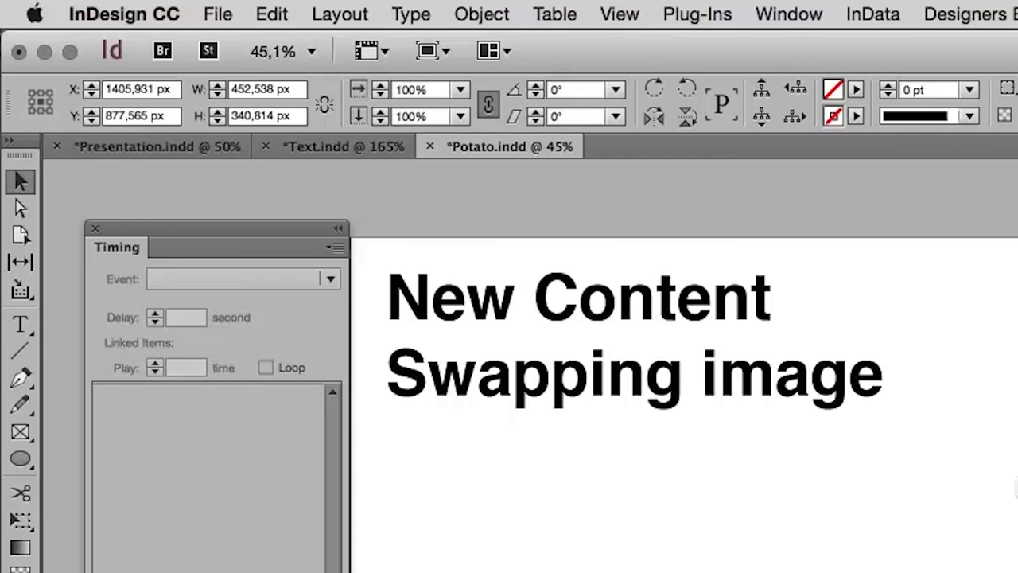
Scale the illustration to 200%, fit the frame to it, and move it beside the text box.
click(761, 117)
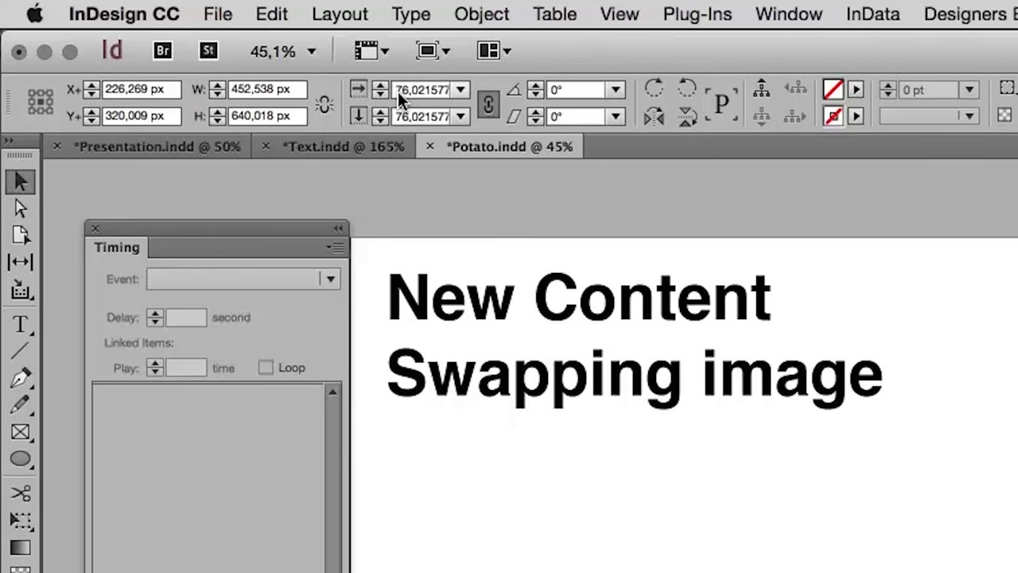
click(461, 91)
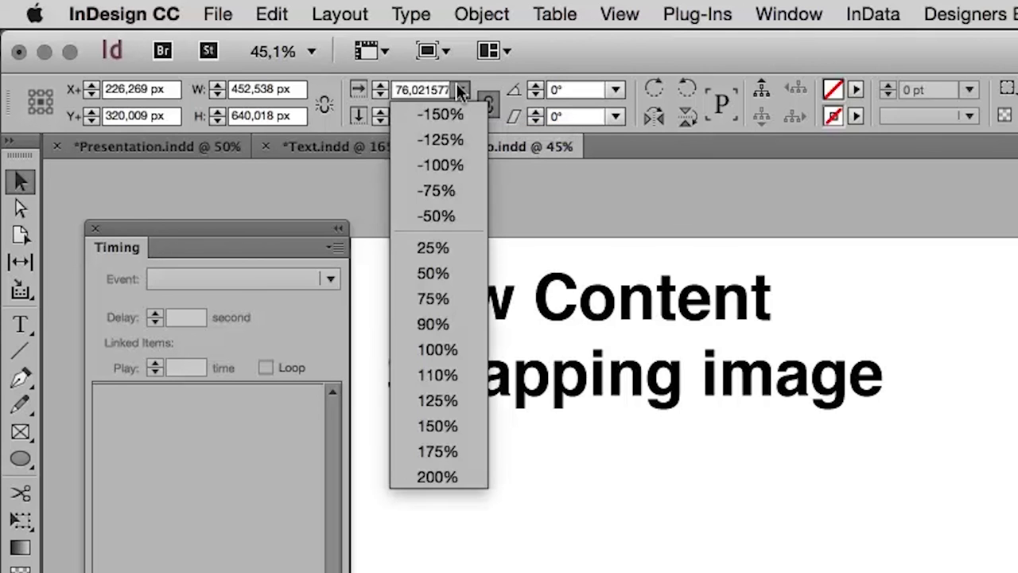
click(461, 479)
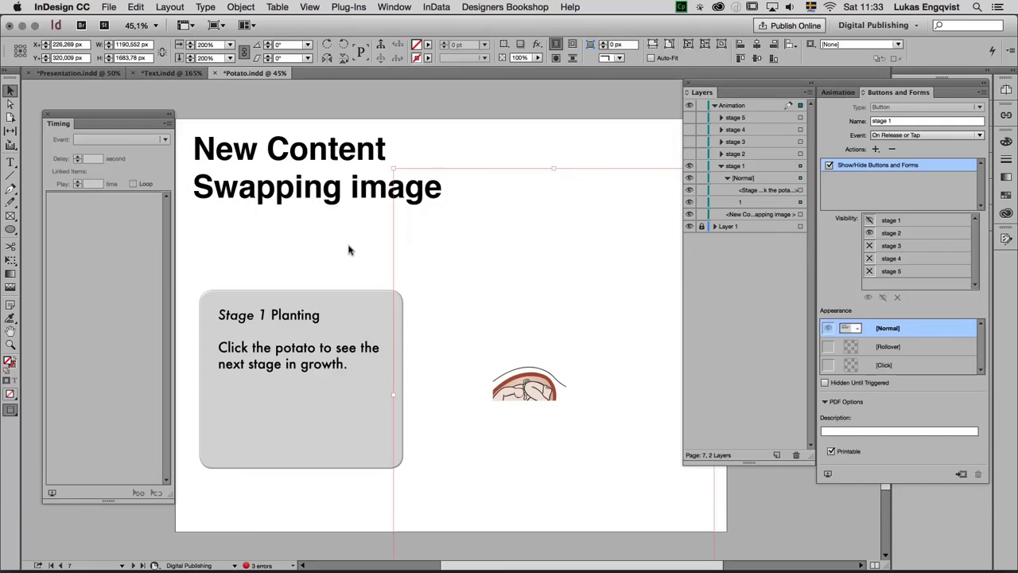
key(alt+super)
key(alt+super+c)
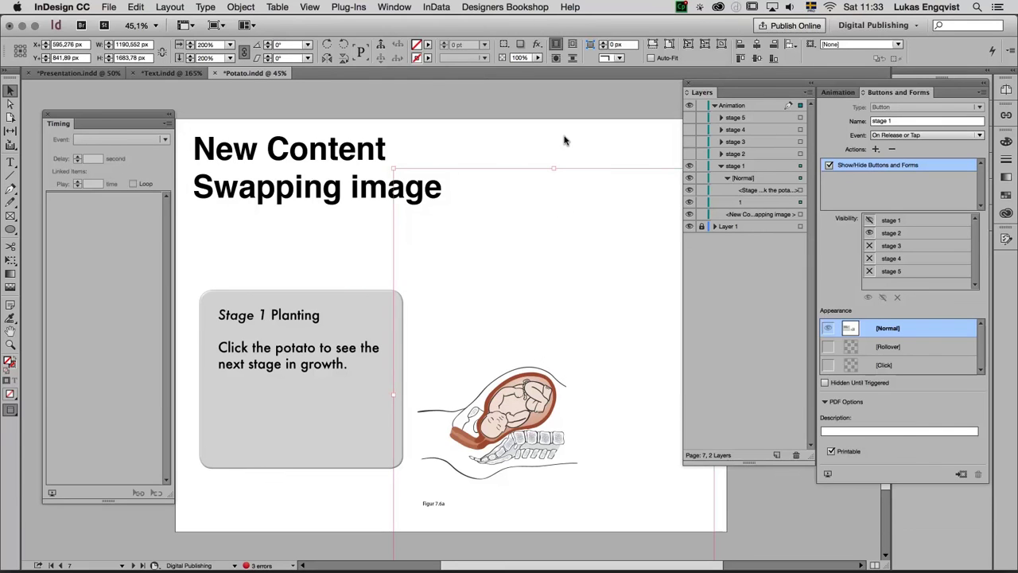
key(shift+Escape)
drag(527, 409, 541, 340)
Change the body text to 'A child being born', delete 'Planting' from the heading, and show stage 2.
double_click(322, 365)
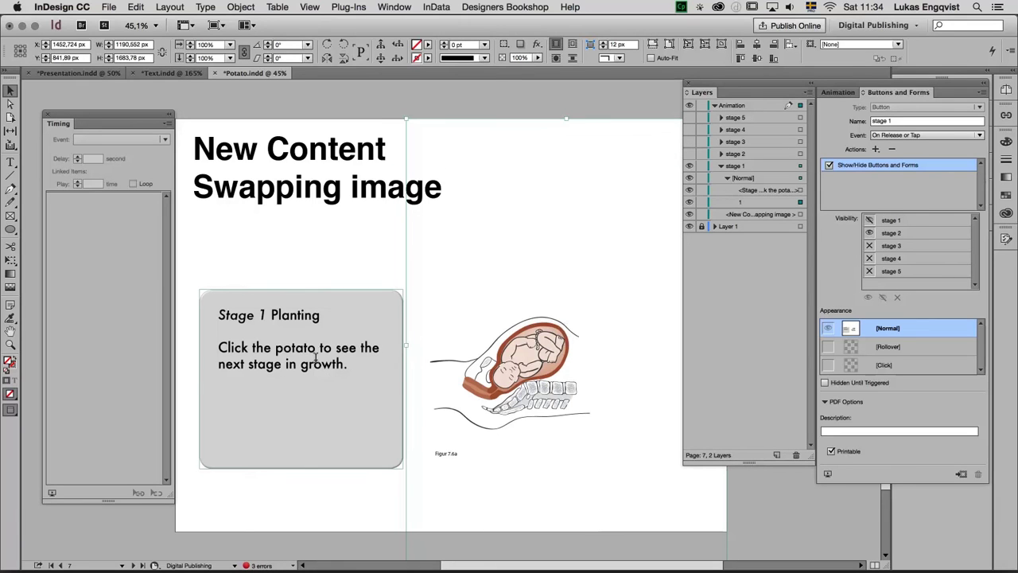
drag(350, 365, 170, 348)
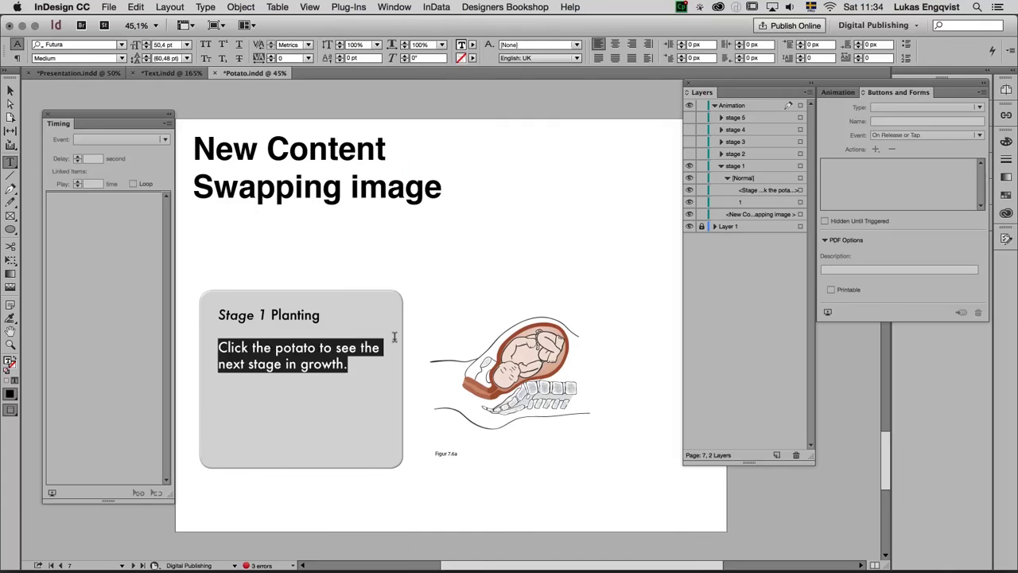
text(A child being born)
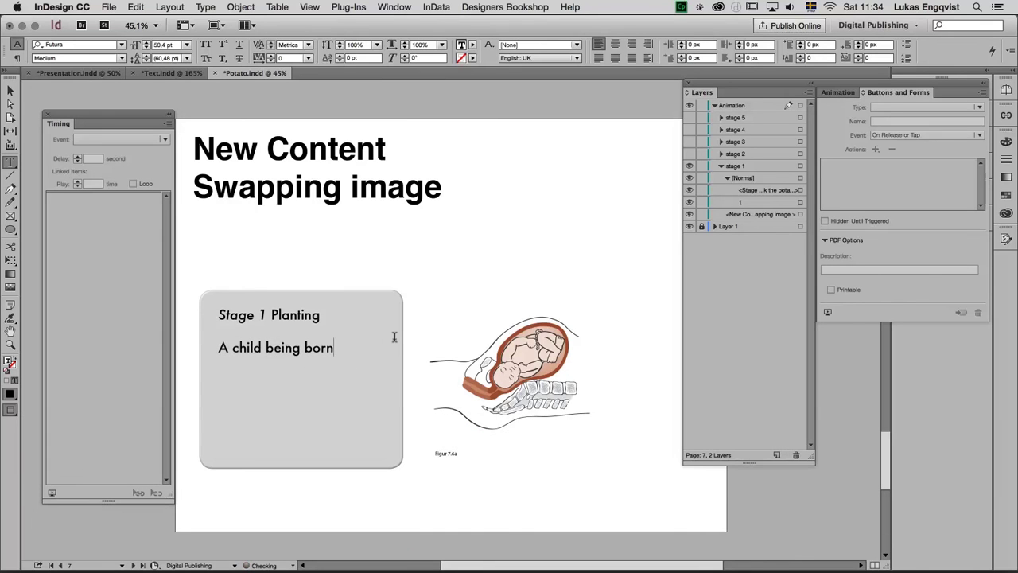
double_click(288, 315)
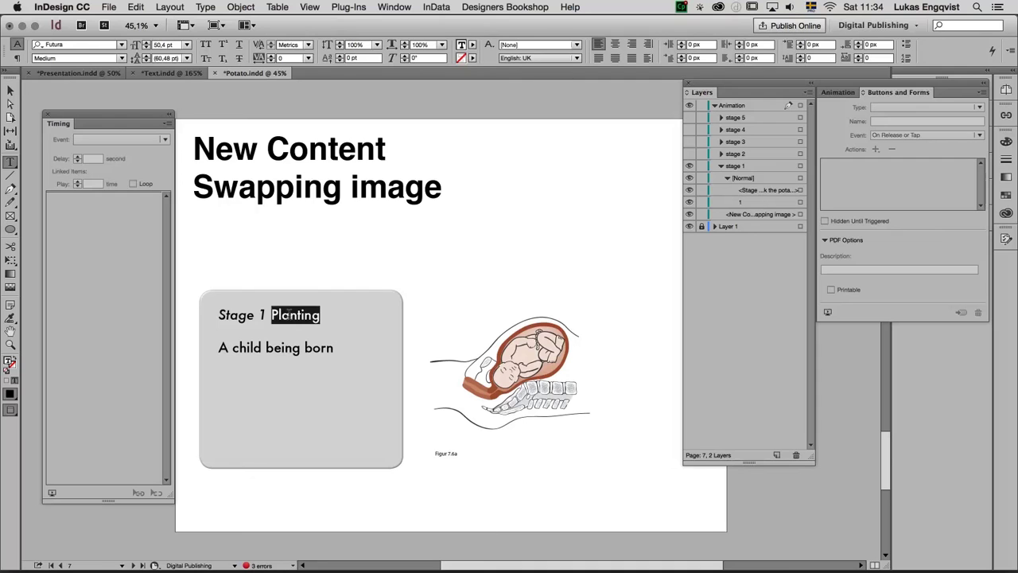
key(BackSpace)
click(690, 154)
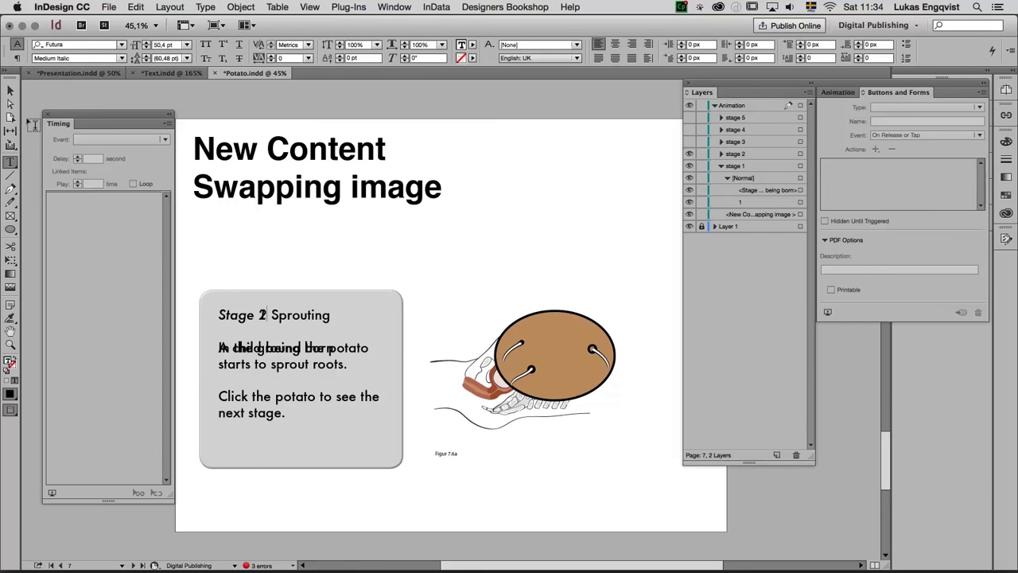
key(Escape)
Replace the stage 2 potato with the Fig7_6b.ai illustration.
click(560, 348)
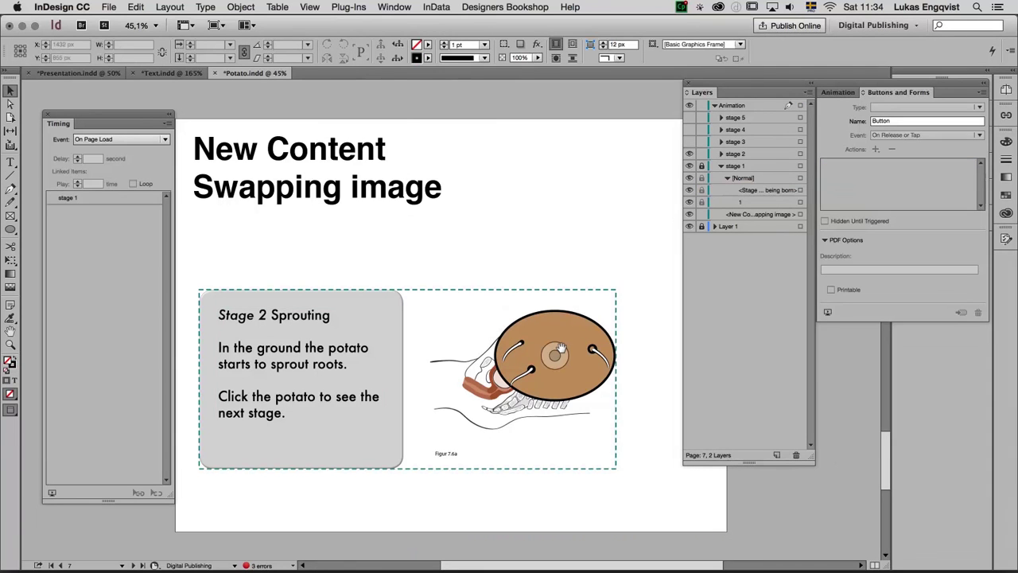
double_click(561, 348)
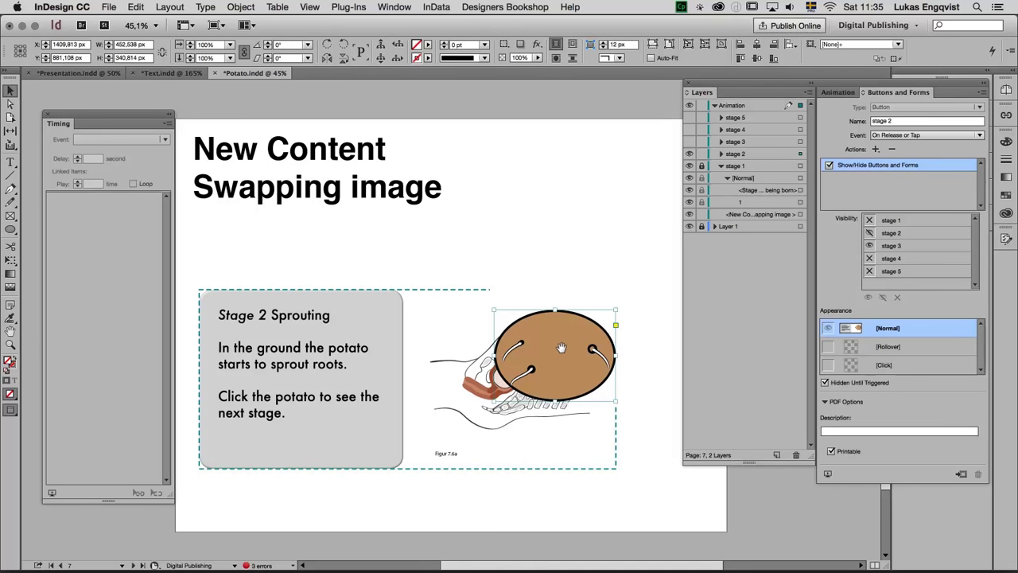
key(super+d)
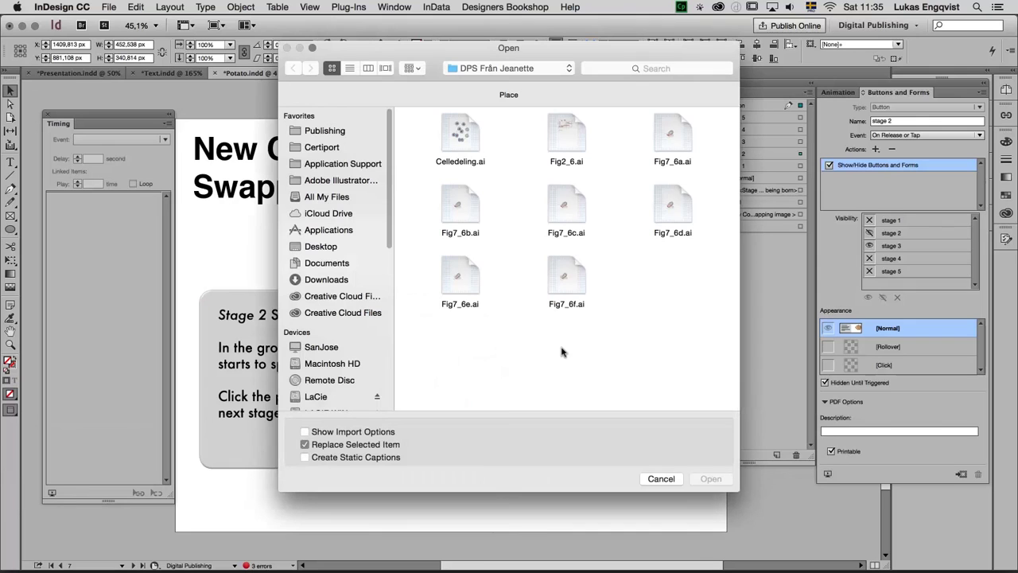
click(469, 208)
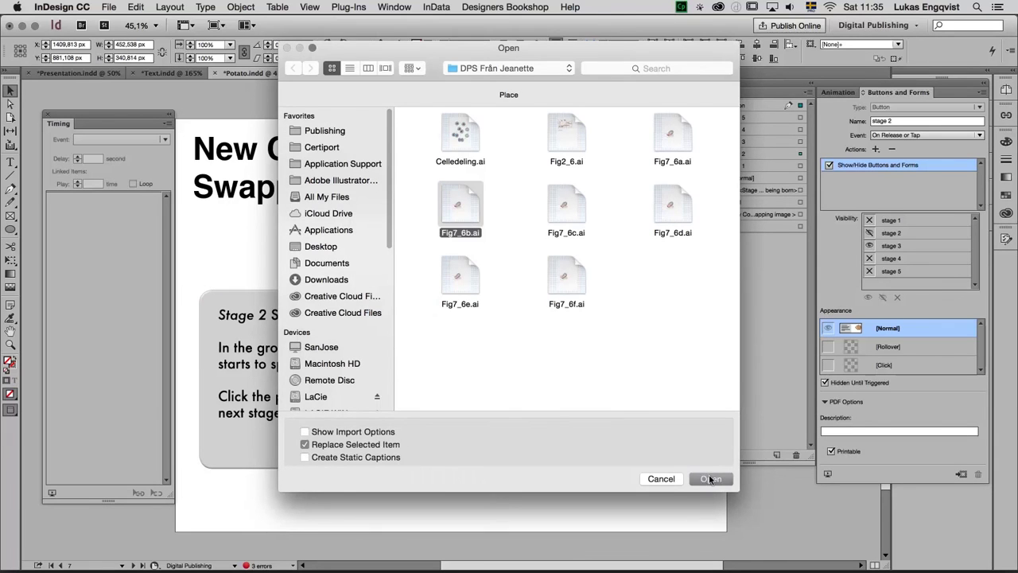
click(710, 479)
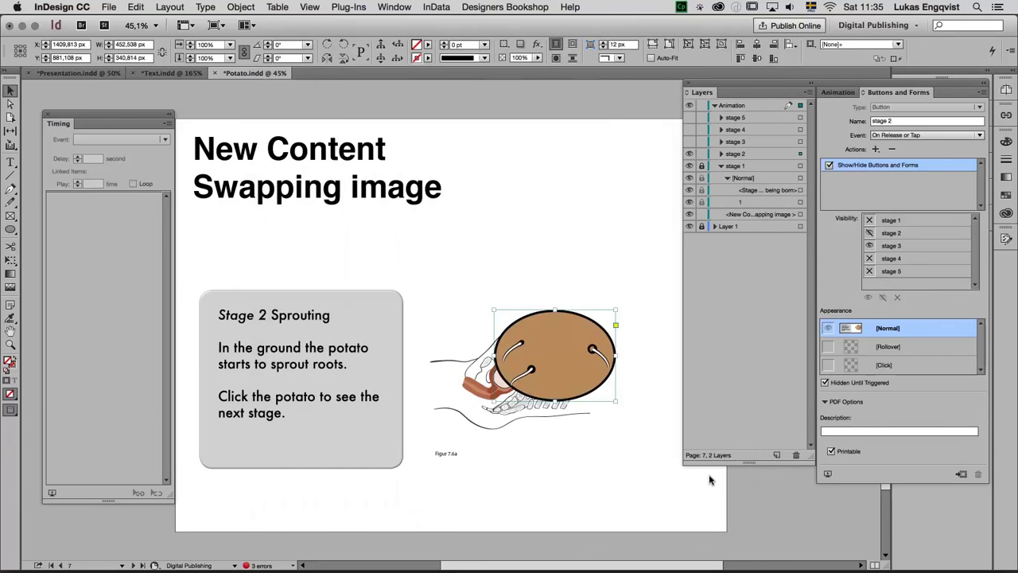
Scale Fig7_6b.ai to 200%, fit its frame, and position it over the stage 1 drawing.
click(381, 59)
click(229, 46)
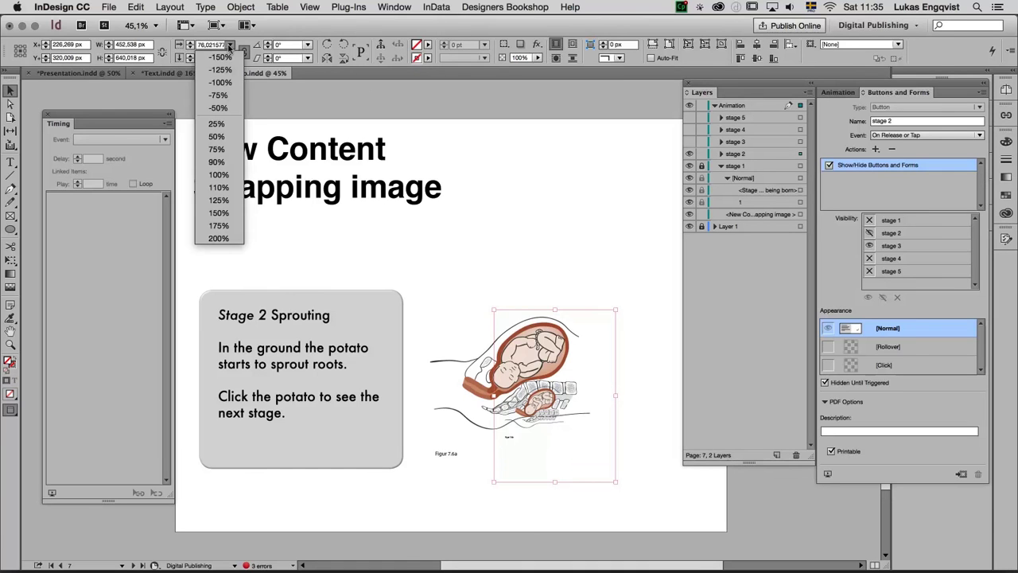
click(219, 238)
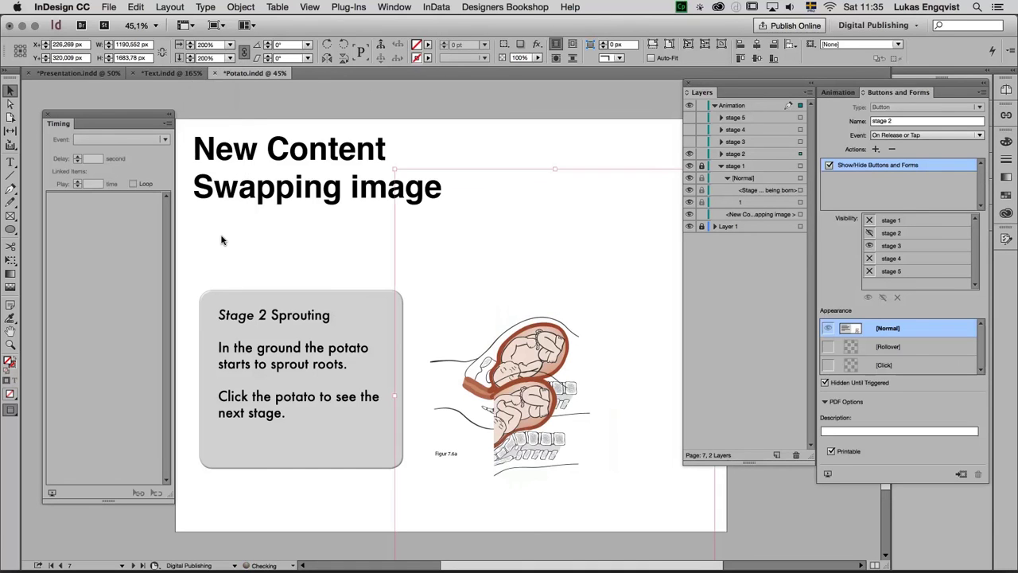
key(alt+super+c)
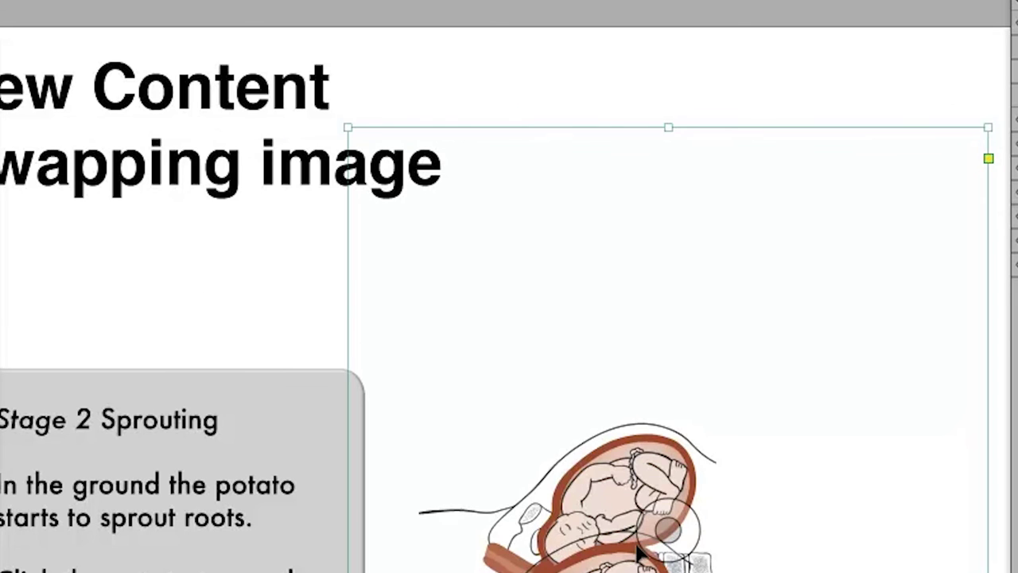
drag(546, 377, 558, 342)
drag(662, 477, 656, 449)
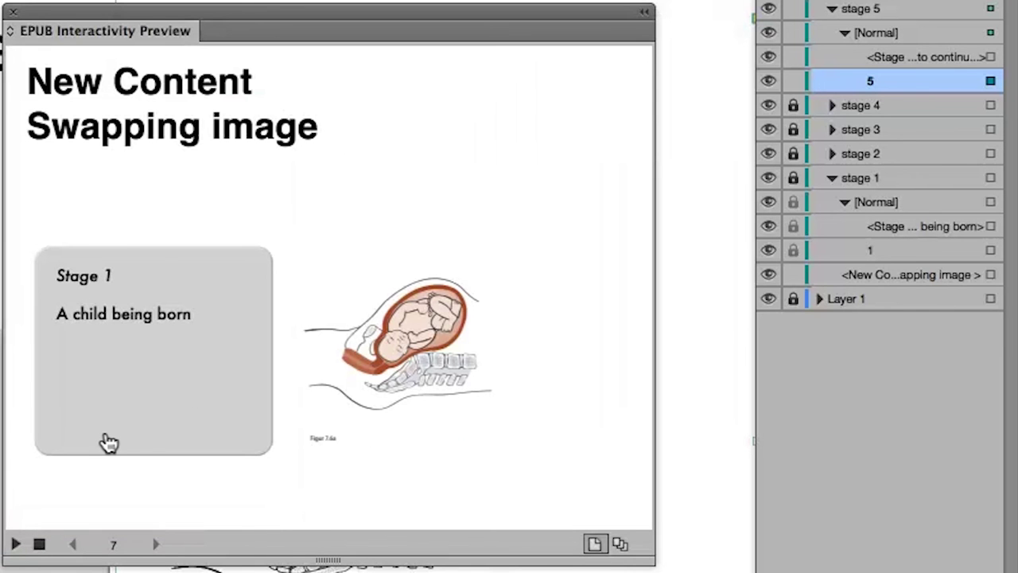
Advance the EPUB Interactivity Preview to Stage 3, "The pland shoots", with its childbirth illustration.
click(109, 442)
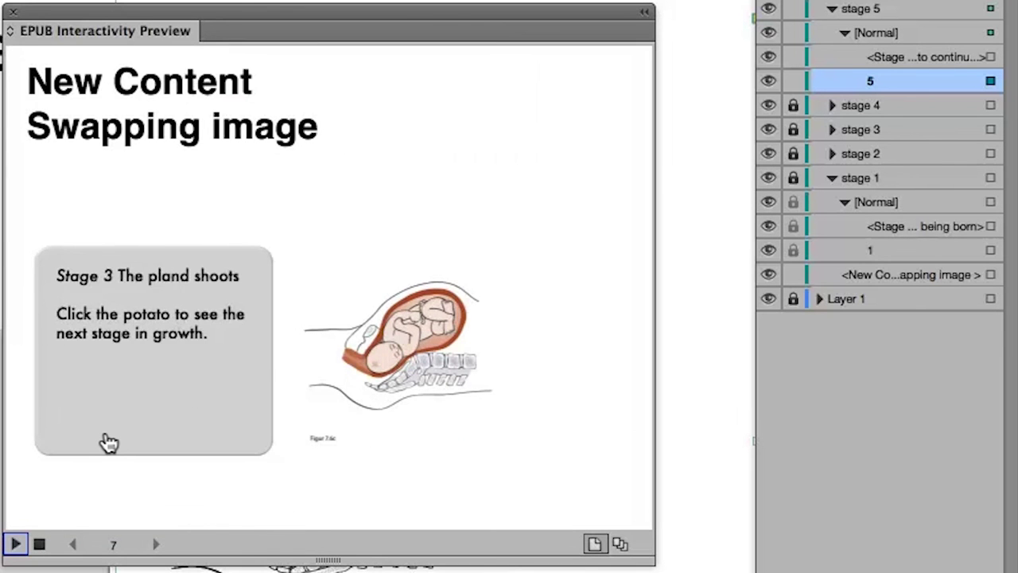